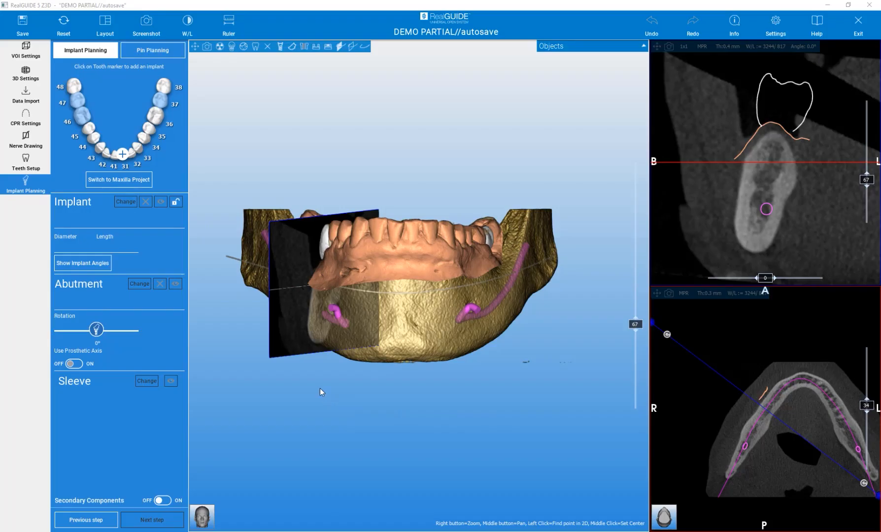
Rotate the mandible to an oblique view showing the lower teeth and both nerve canals.
mouse_move(302, 382)
mouse_down()
mouse_move(370, 418)
mouse_move(383, 459)
mouse_up()
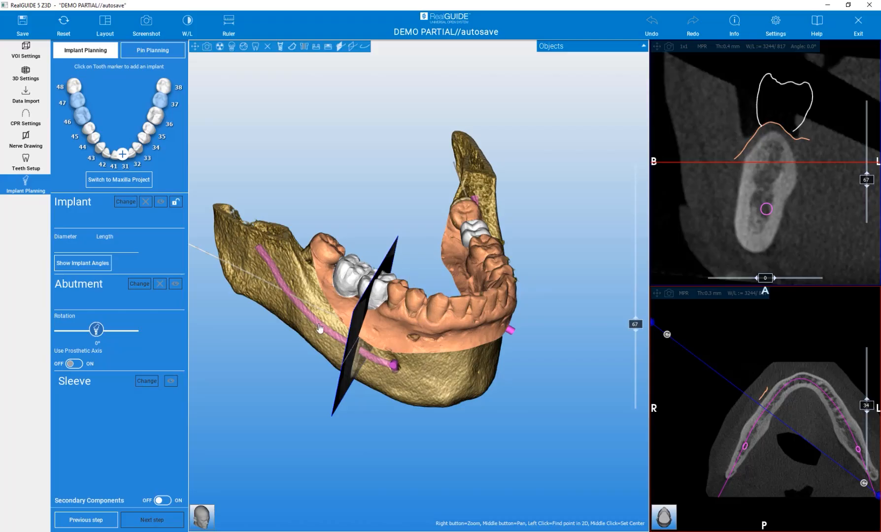
Show the Objects list with Teeth and Nerves expanded, toggling Right Nerve off and back on.
click(644, 46)
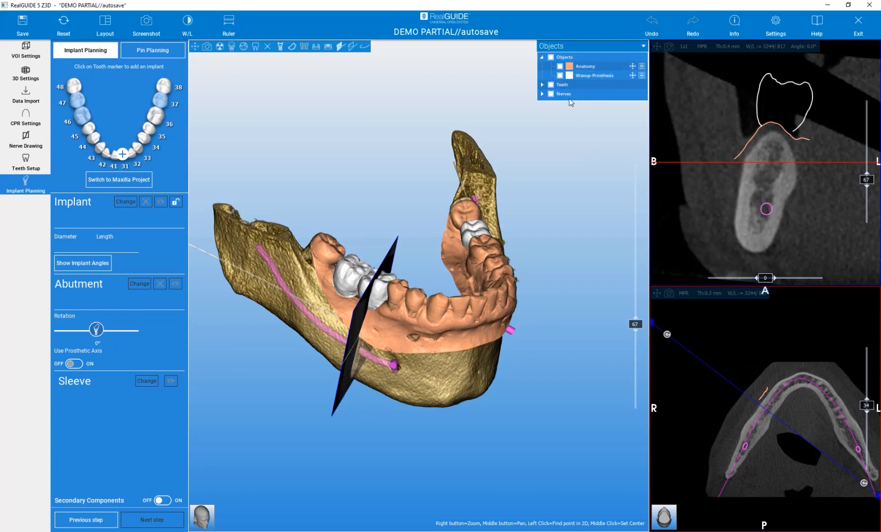
click(542, 85)
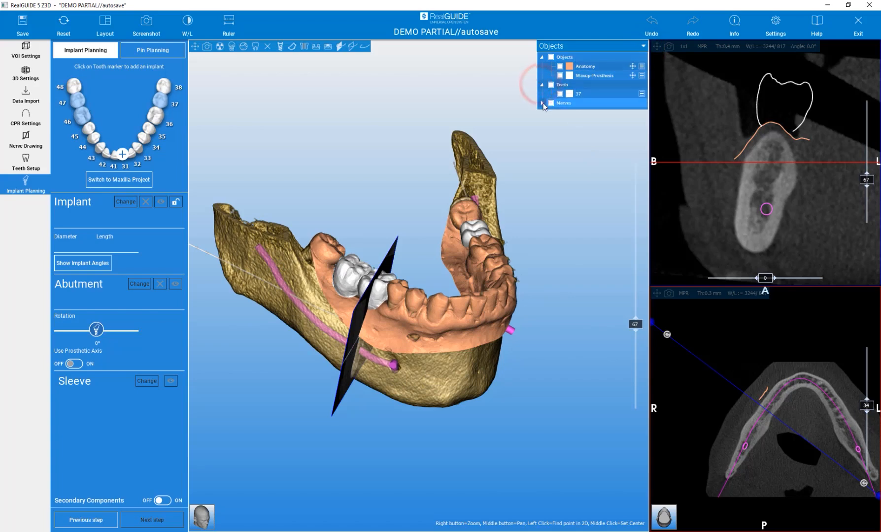
click(543, 103)
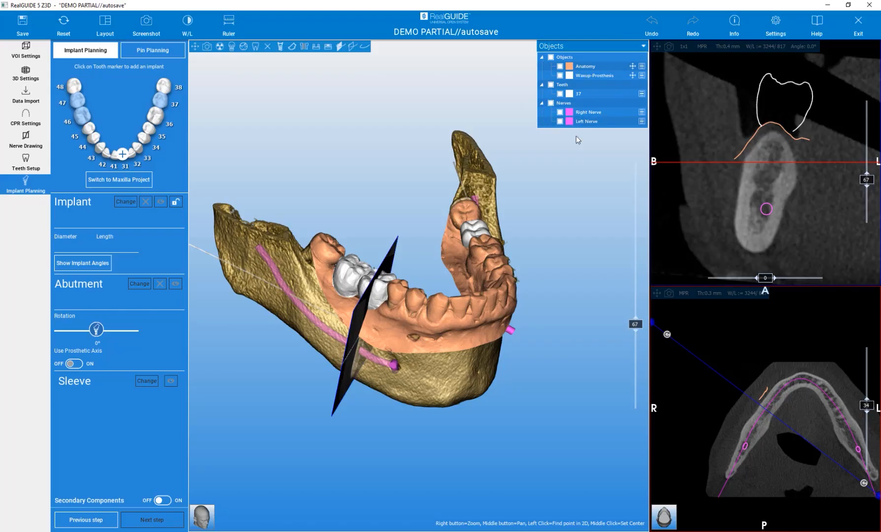
click(558, 112)
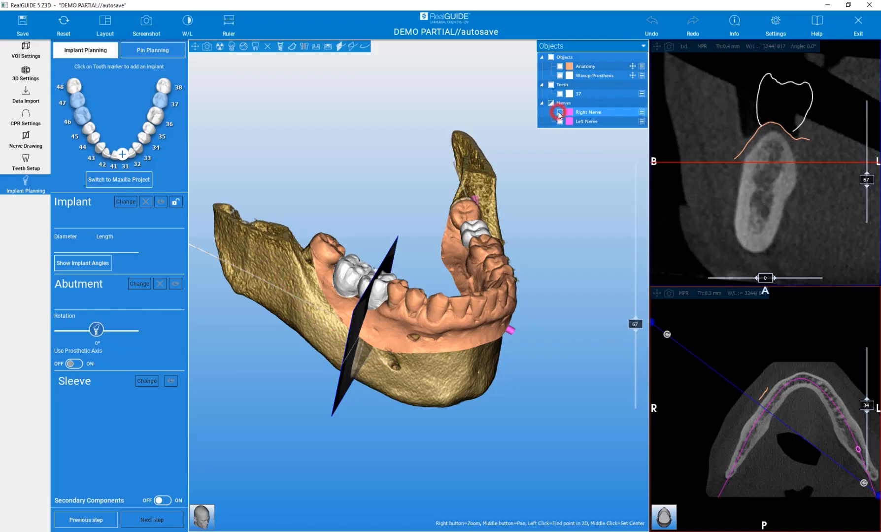
click(558, 112)
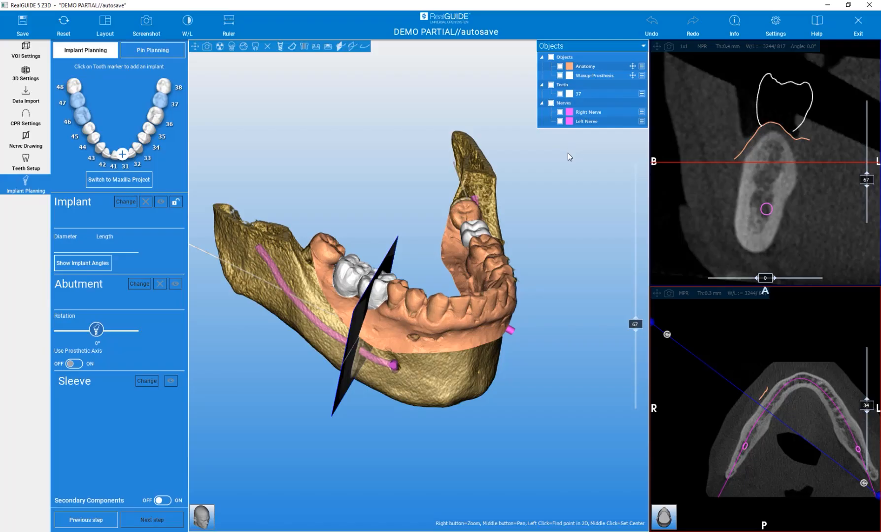
drag(577, 257, 436, 218)
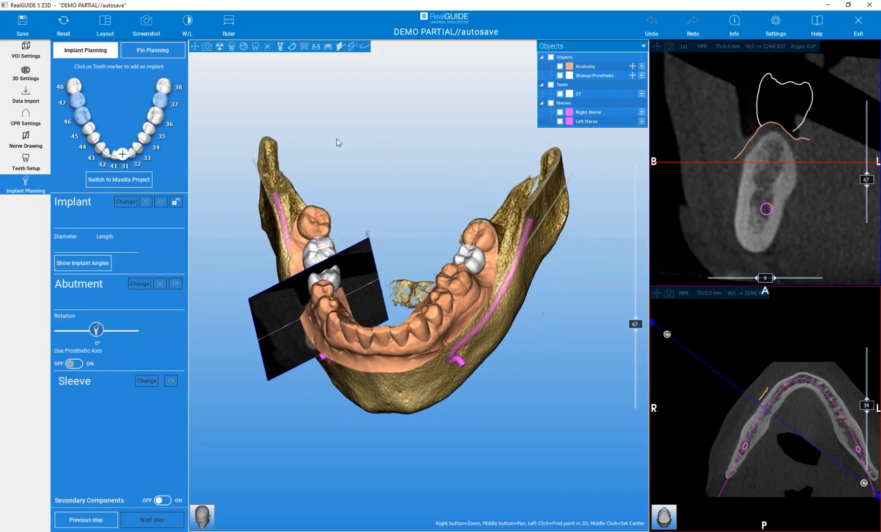
Save the project as 'demo project' in place of 'autosave'.
click(22, 22)
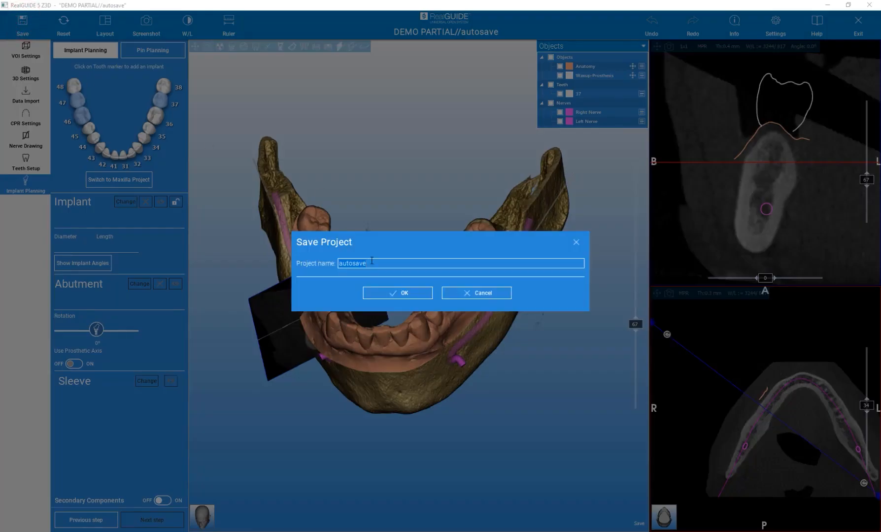
text(demo project)
click(393, 293)
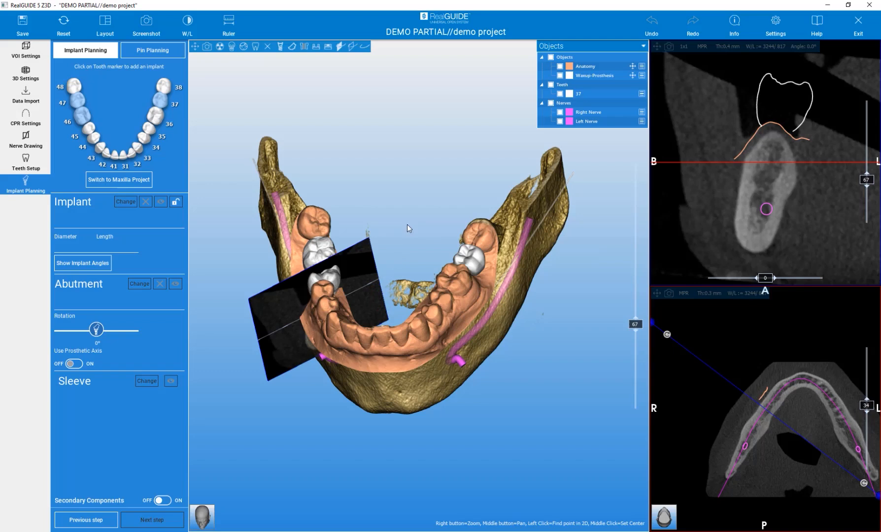
mouse_move(402, 217)
mouse_down()
mouse_move(449, 183)
mouse_move(445, 163)
mouse_up()
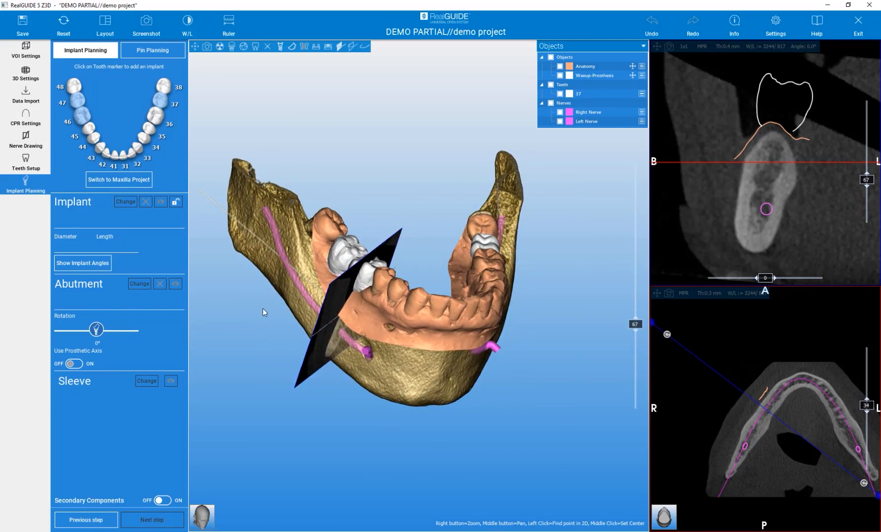
Apply the 3D + Cross + Tangent + Axial screen layout.
click(105, 22)
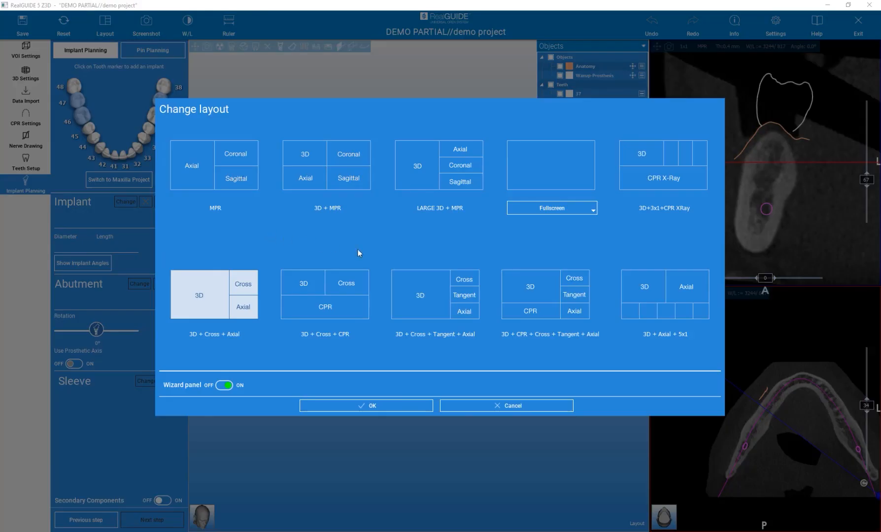
click(433, 290)
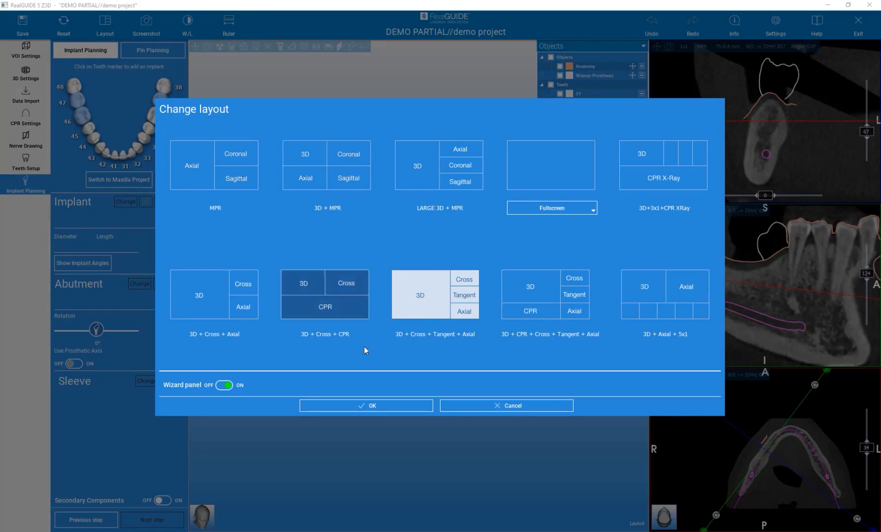
click(371, 402)
drag(499, 434, 518, 438)
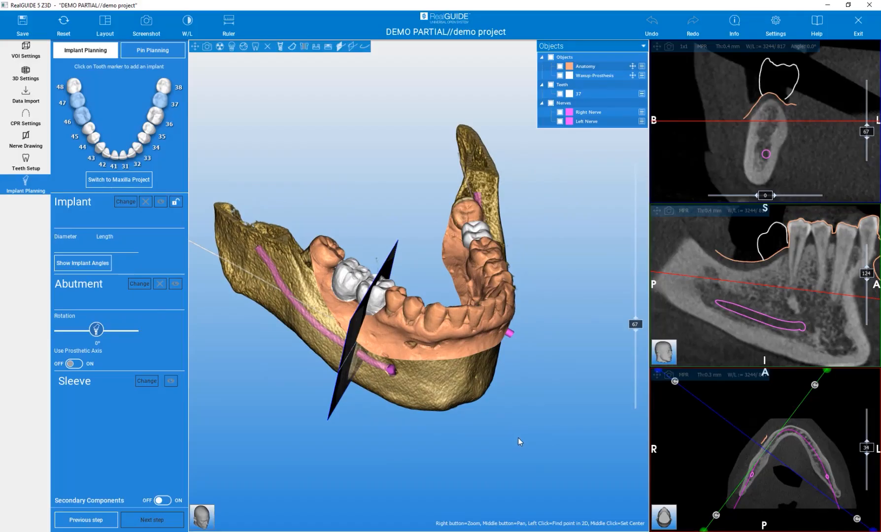
Turn the jaw to a frontal view and move the cross-section plane to position 112.
mouse_move(521, 441)
mouse_down()
mouse_move(510, 404)
mouse_move(440, 374)
mouse_move(405, 387)
mouse_move(405, 425)
mouse_move(403, 409)
mouse_move(465, 393)
mouse_move(534, 435)
mouse_up()
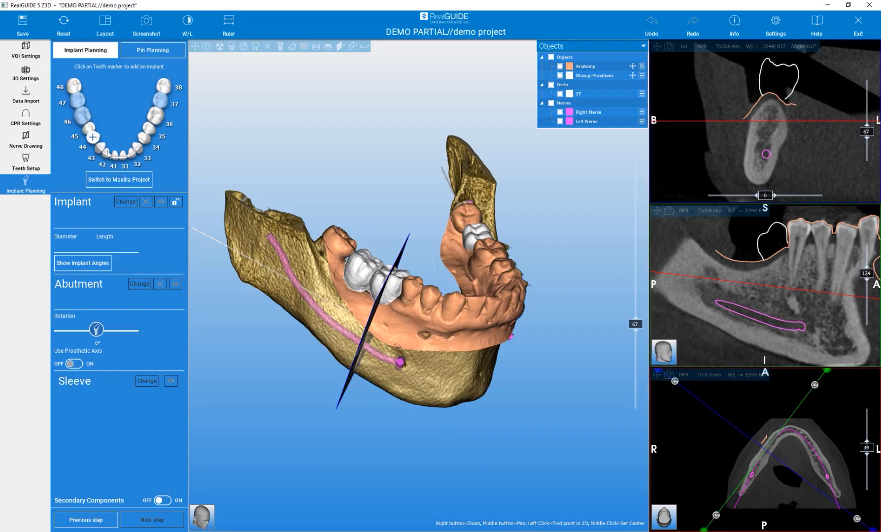
drag(436, 333, 561, 341)
drag(633, 326, 627, 274)
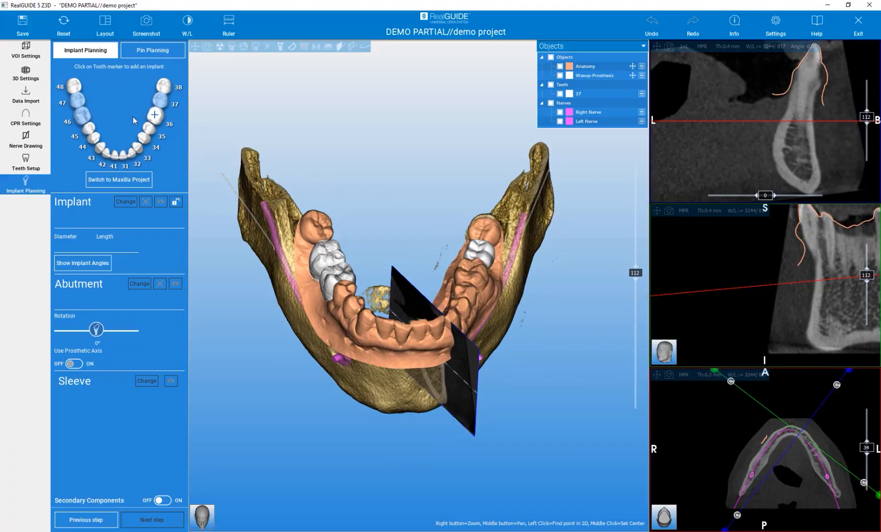
Place an implant at tooth 46, dismiss the collision warning and choose Zimmer Biomet as manufacturer.
click(81, 115)
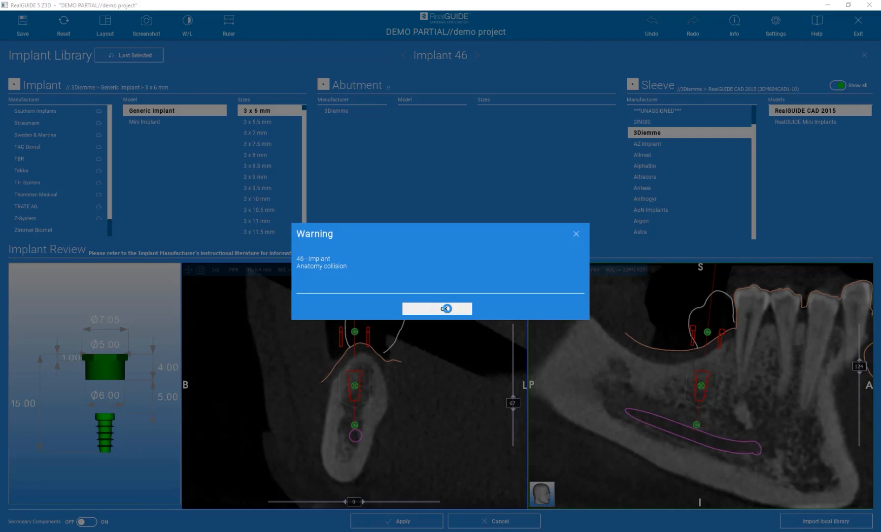
click(447, 309)
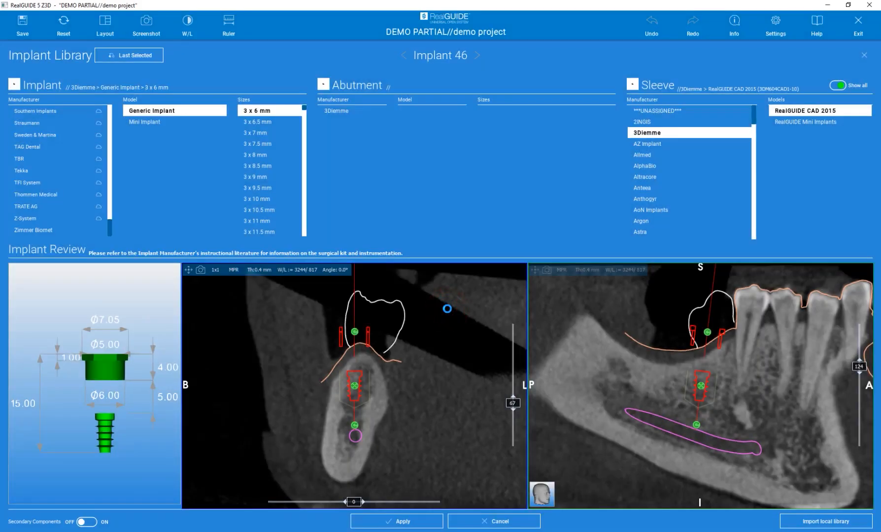
click(34, 231)
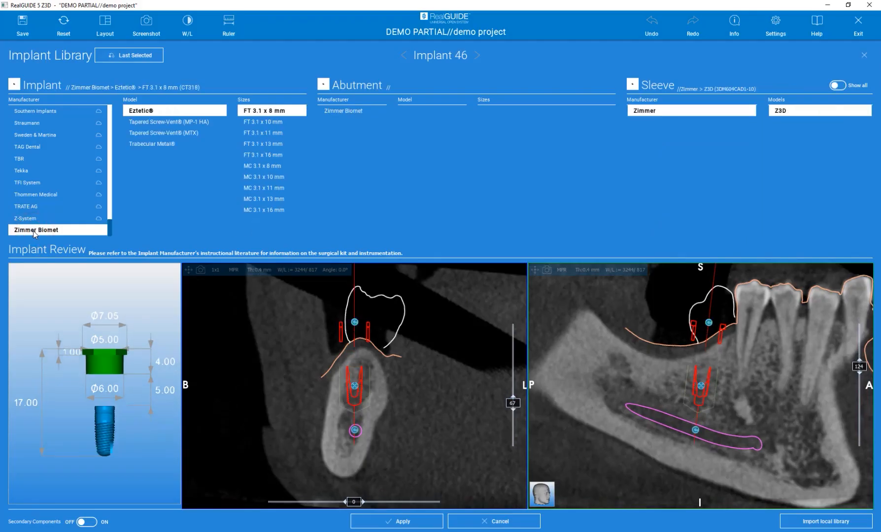
scroll(38, 169, up, 4)
scroll(43, 161, down, 4)
mouse_move(112, 225)
mouse_down()
mouse_move(113, 141)
mouse_move(112, 227)
mouse_up()
Make implant 46 a Tapered Screw-Vent (MTX) TSV 4.1 x 10 mm, accepting the nerve warning.
click(150, 134)
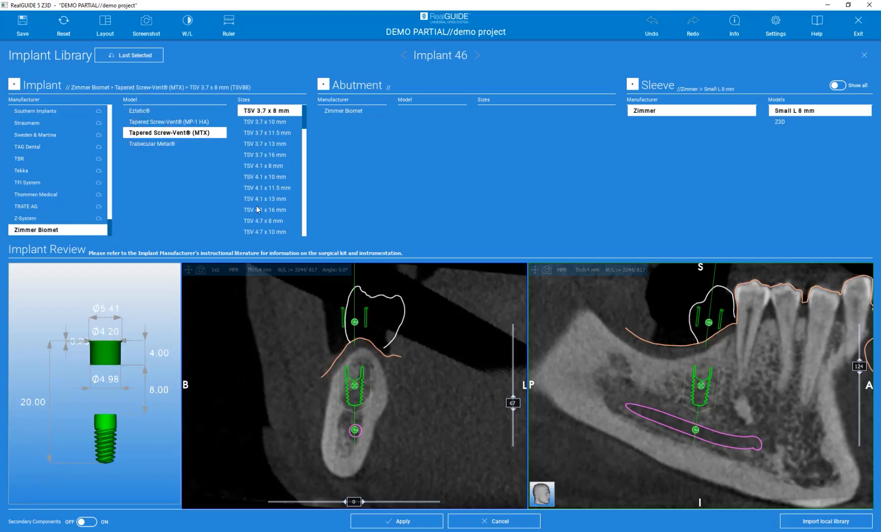
click(252, 178)
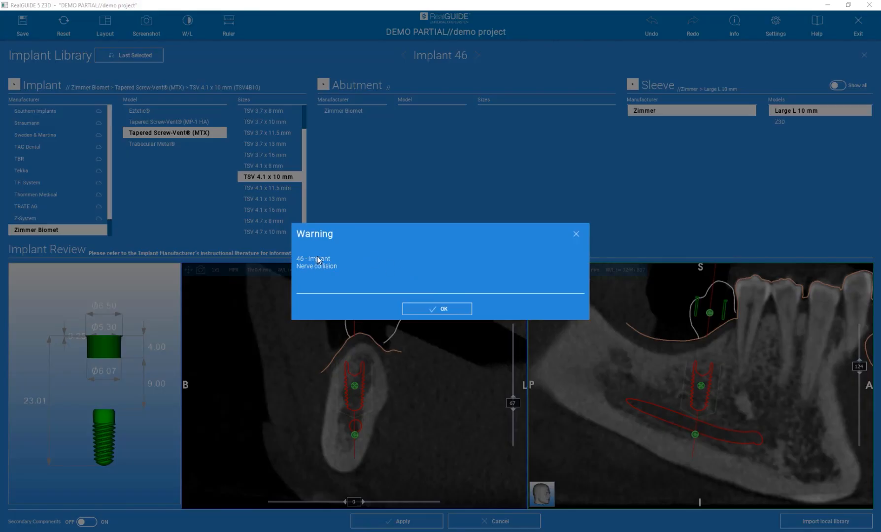
click(435, 309)
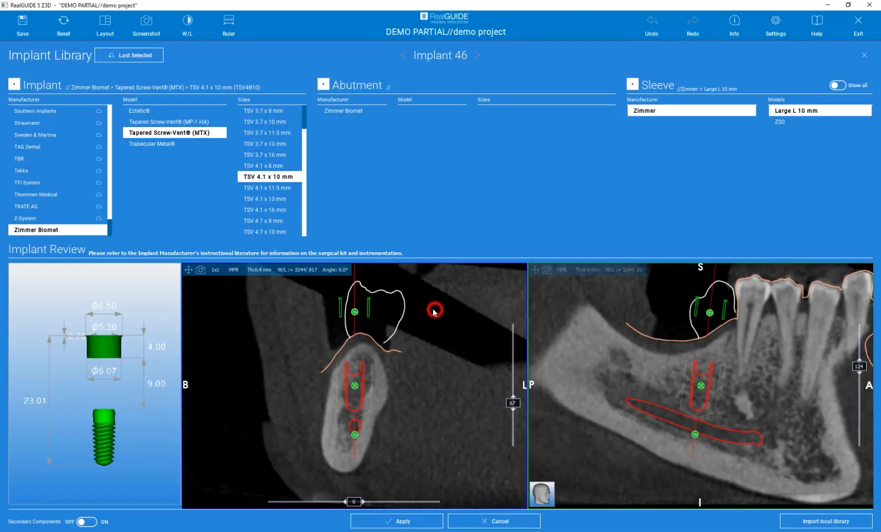
Move implant 46 upward away from the nerve and adjust its tilt in the slice views.
drag(350, 385, 362, 373)
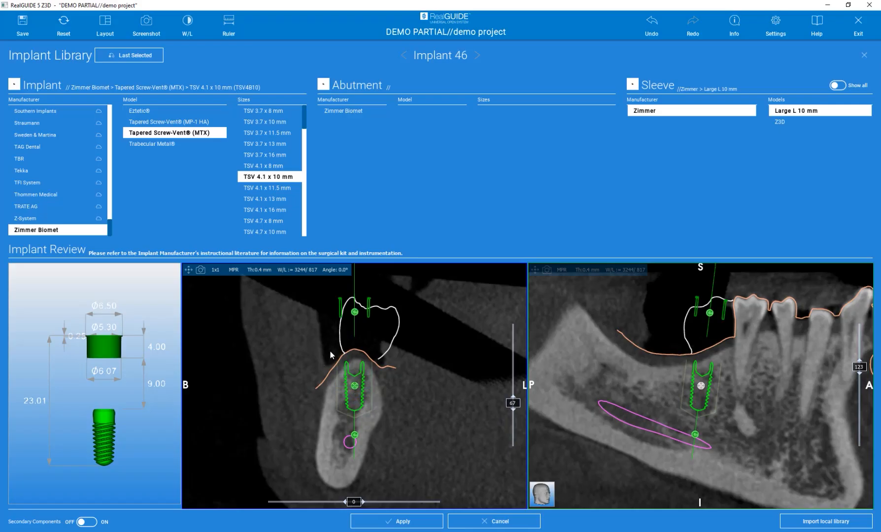
drag(356, 313, 365, 318)
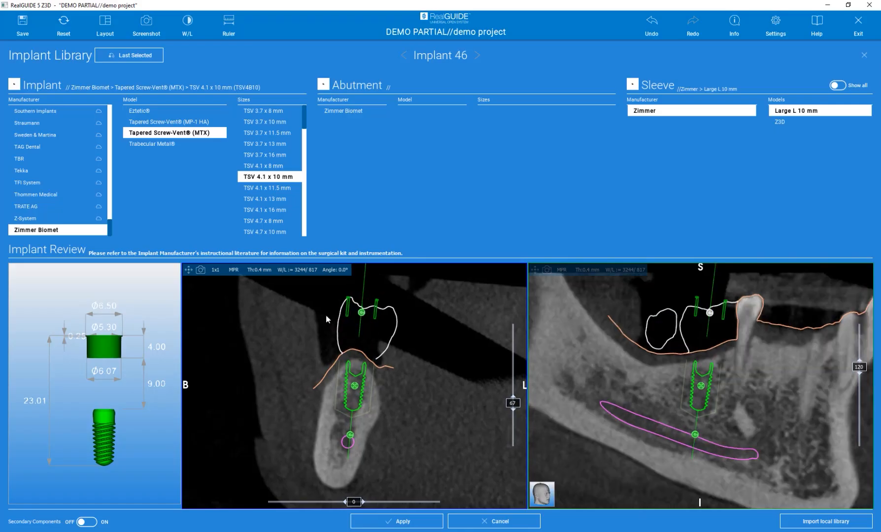
drag(709, 314, 709, 315)
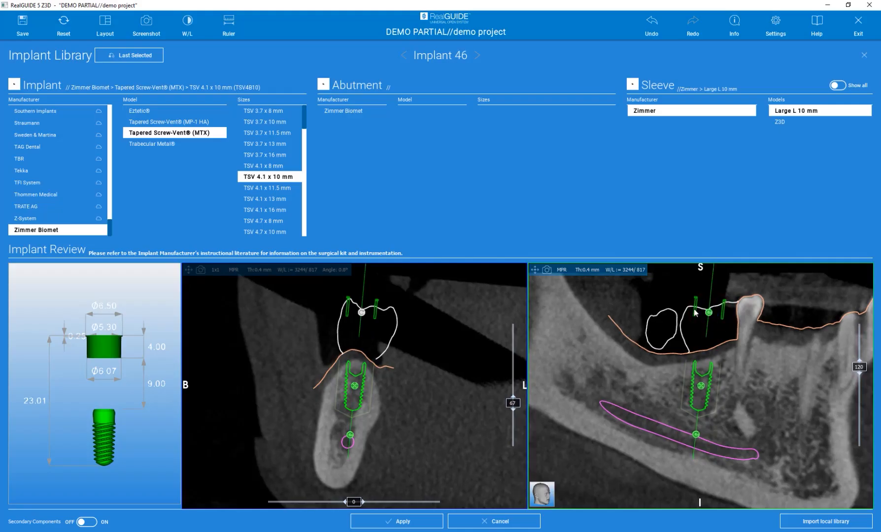
Give implant 46 the Zimmer Biomet TSV Platform 3.5 mm abutment, 0°, C 3.0 mm (TAC3), nudging its axis slightly.
click(333, 114)
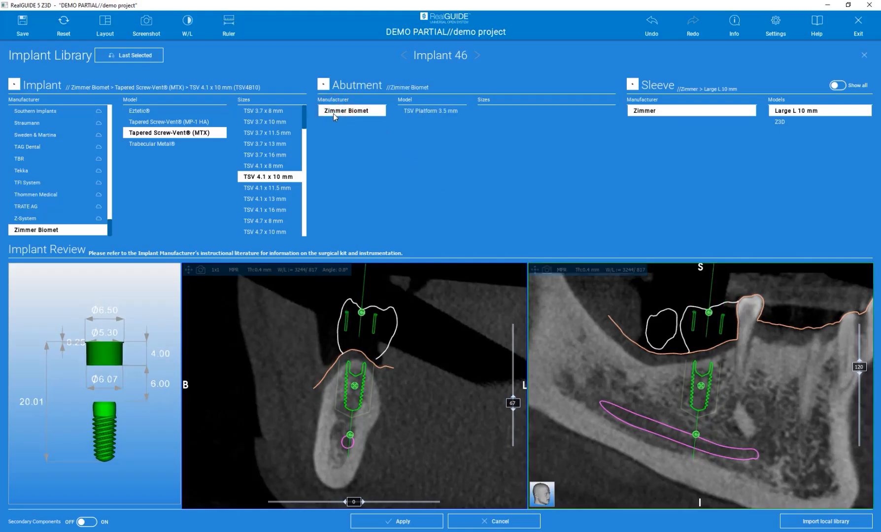
click(436, 114)
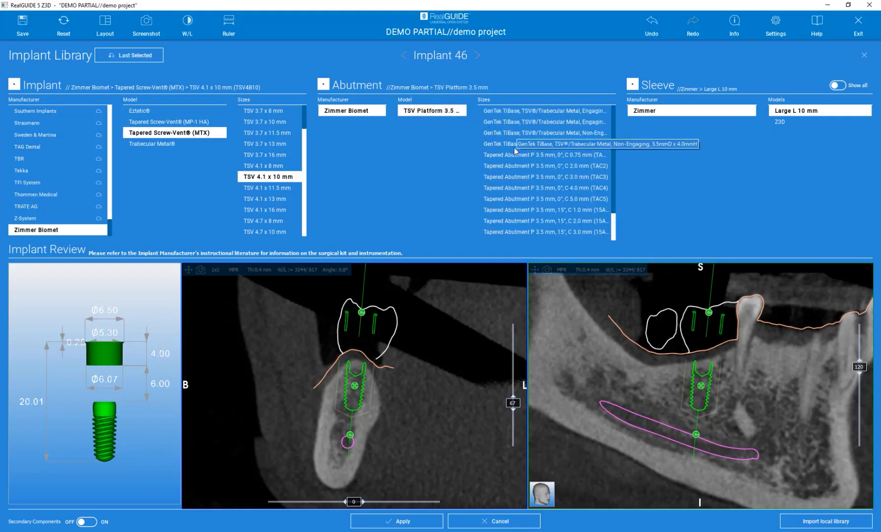
click(509, 178)
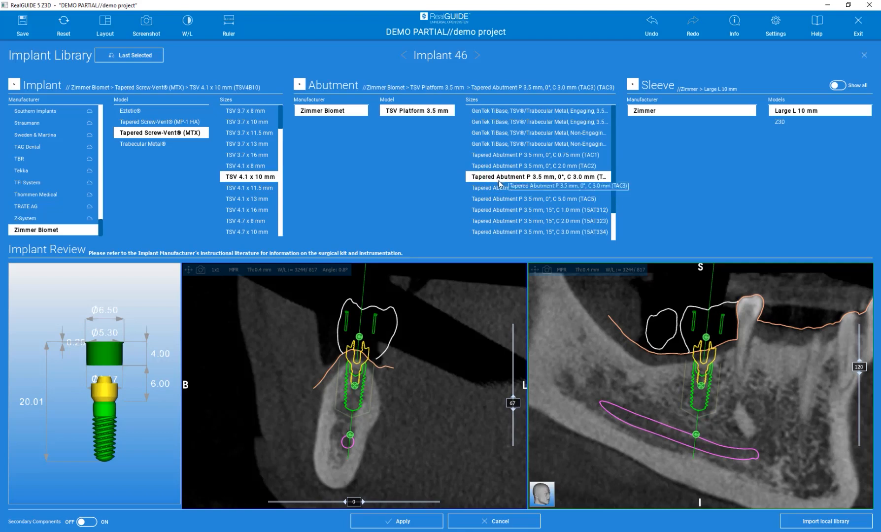
drag(360, 340, 359, 339)
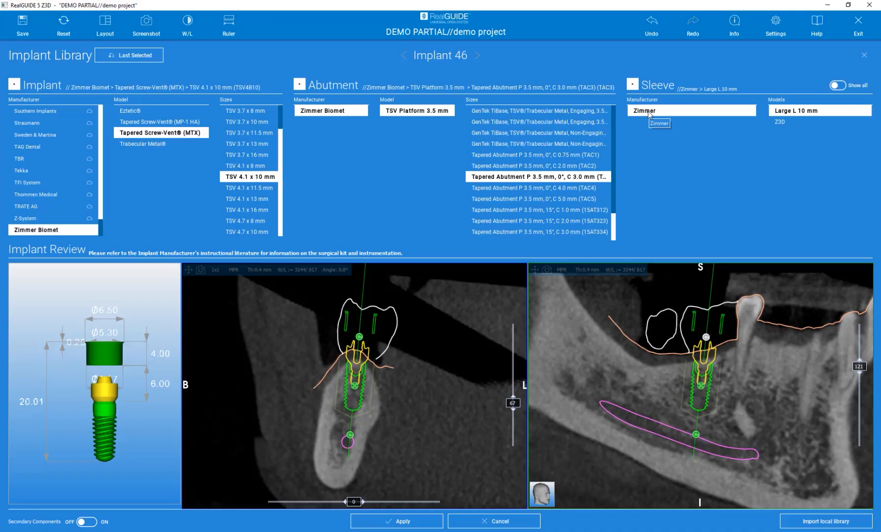
Select the Z3D sleeve for implant 46 and rotate the preview to check it.
click(786, 123)
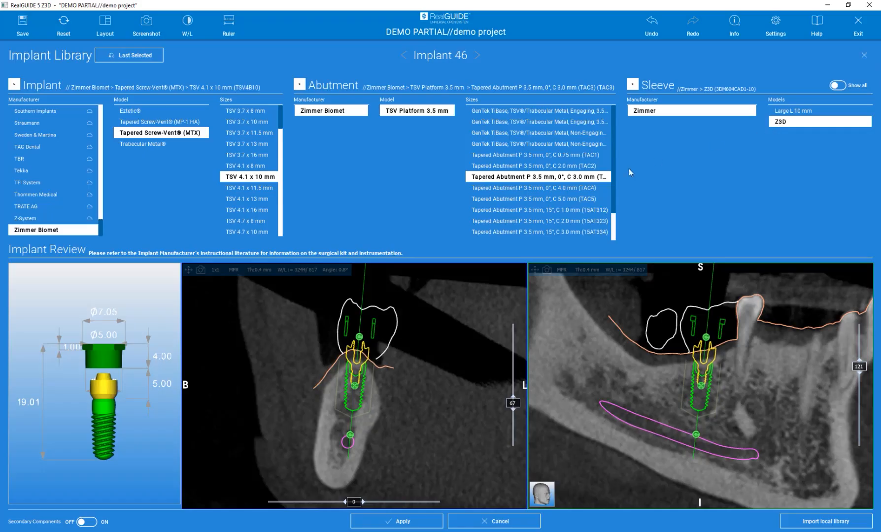
drag(50, 304, 61, 325)
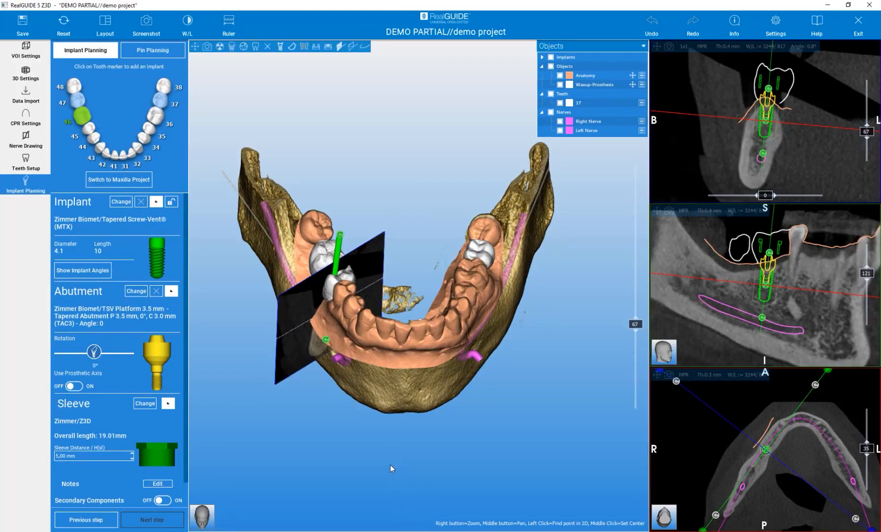
Inspect implant 46 from several 3D angles, then re-tilt its axis slightly in the slice view.
mouse_move(390, 464)
mouse_down()
mouse_move(378, 385)
mouse_move(501, 352)
mouse_move(460, 407)
mouse_move(467, 485)
mouse_move(453, 466)
mouse_move(389, 452)
mouse_up()
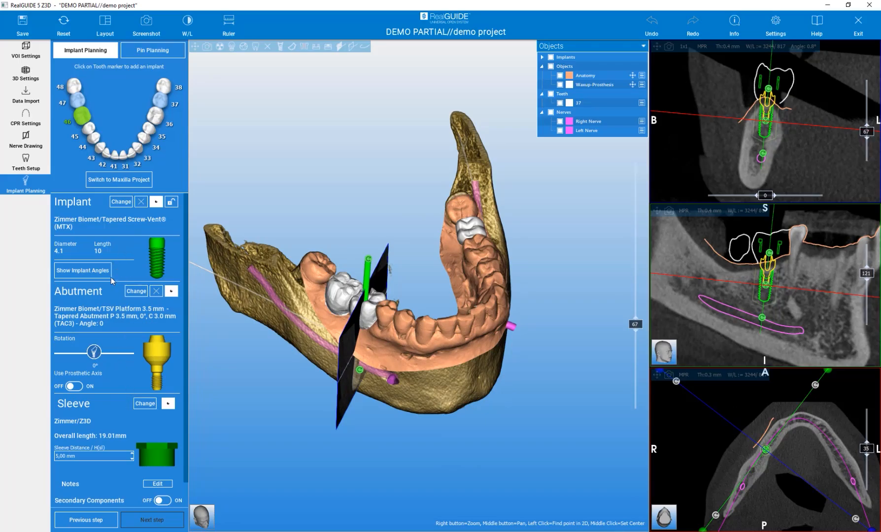
click(186, 267)
mouse_move(314, 216)
mouse_down()
mouse_move(324, 176)
mouse_move(330, 218)
mouse_up()
scroll(366, 281, up, 3)
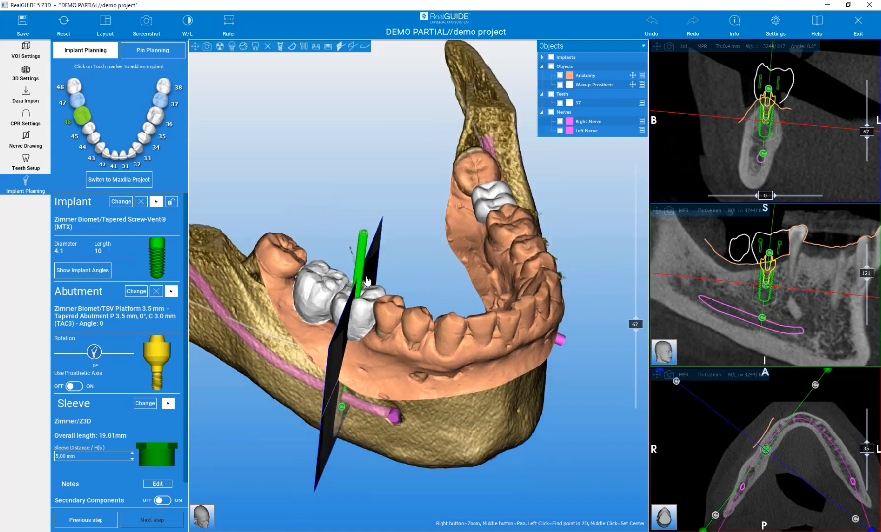
mouse_move(414, 277)
mouse_down()
mouse_move(418, 211)
mouse_move(451, 220)
mouse_move(423, 246)
mouse_move(355, 193)
mouse_move(376, 191)
mouse_up()
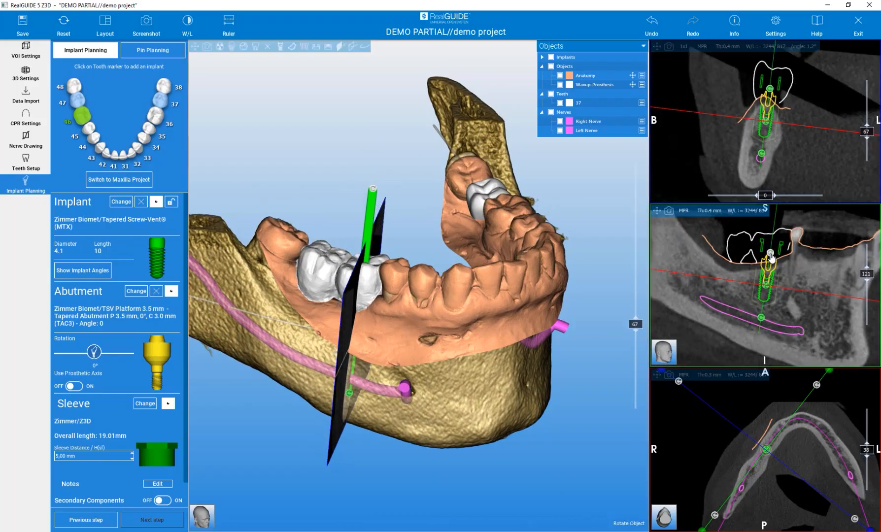
drag(771, 258, 772, 255)
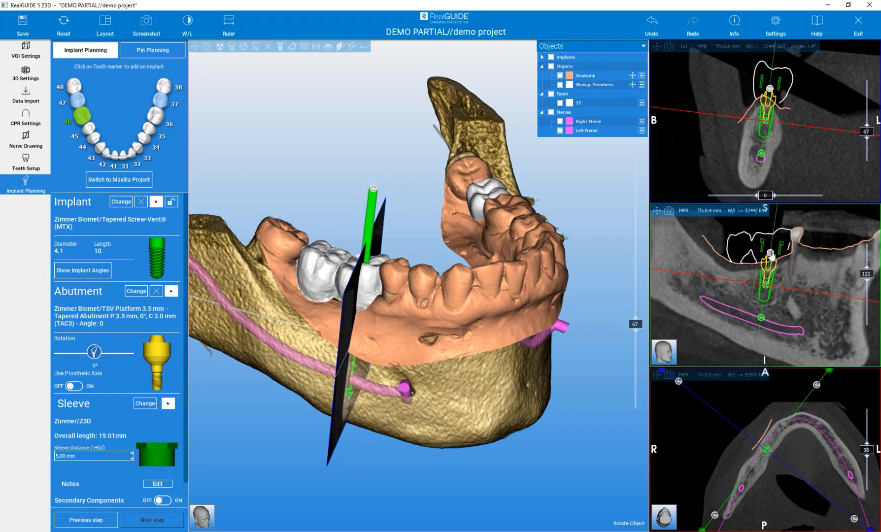
mouse_move(766, 285)
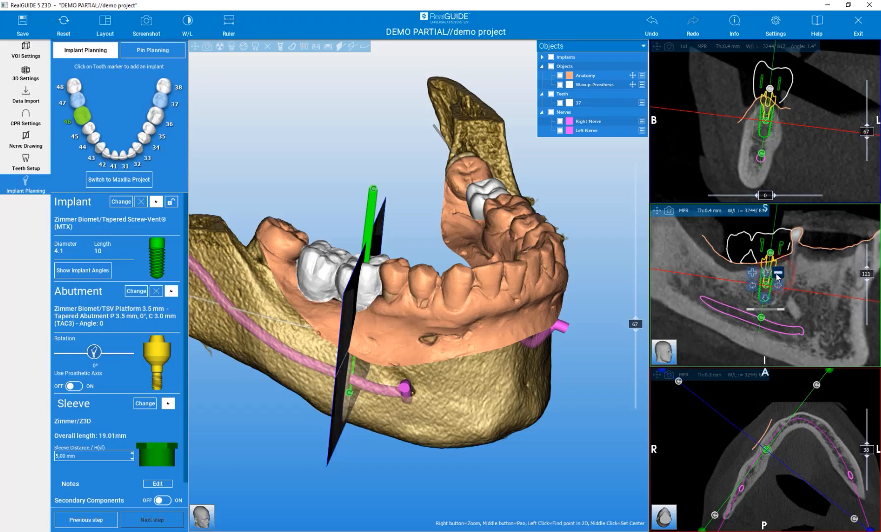
Try implant 46 at 8 mm length, then restore it to 10 mm.
click(778, 274)
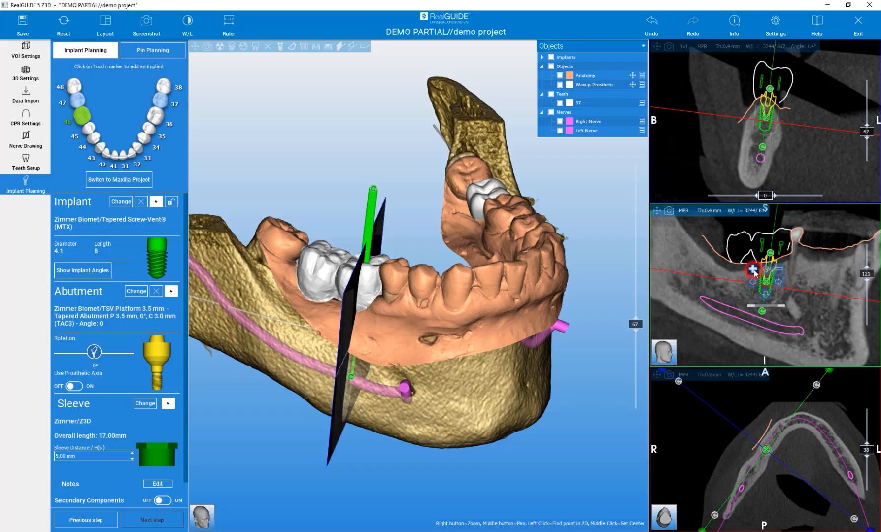
click(753, 269)
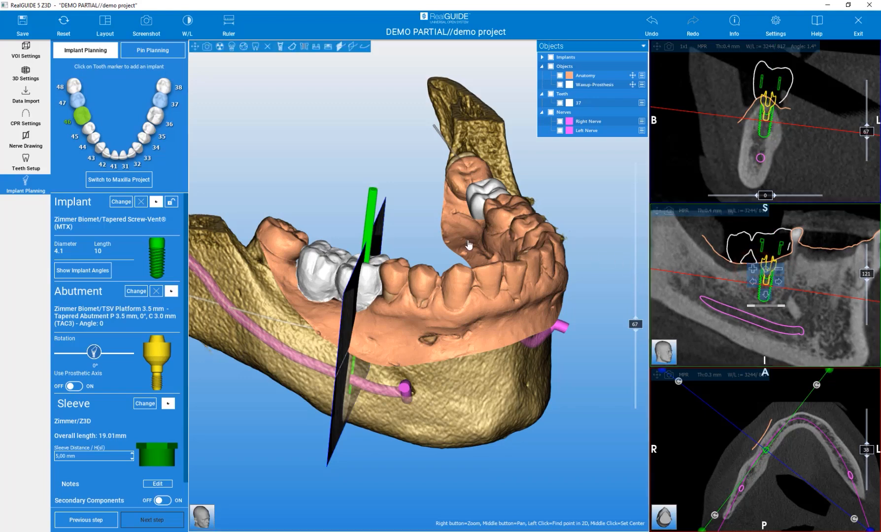
drag(384, 142, 370, 204)
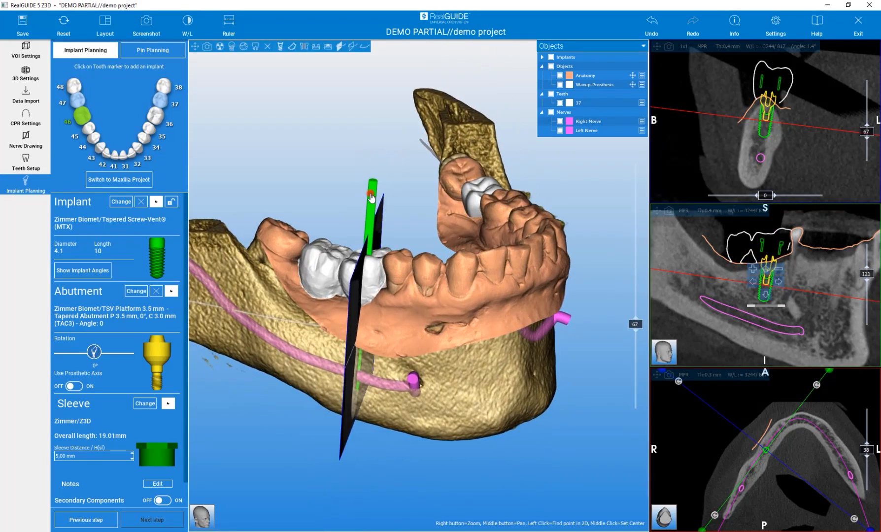
Turn off the cutting plane in the 3D view and reselect implant 46.
click(371, 196)
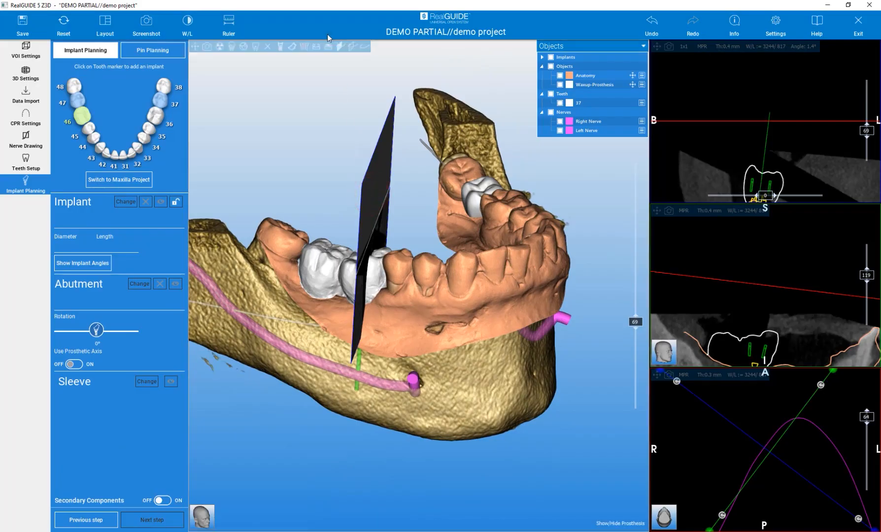
click(365, 47)
mouse_move(415, 194)
mouse_down()
mouse_move(341, 144)
mouse_move(418, 209)
mouse_up()
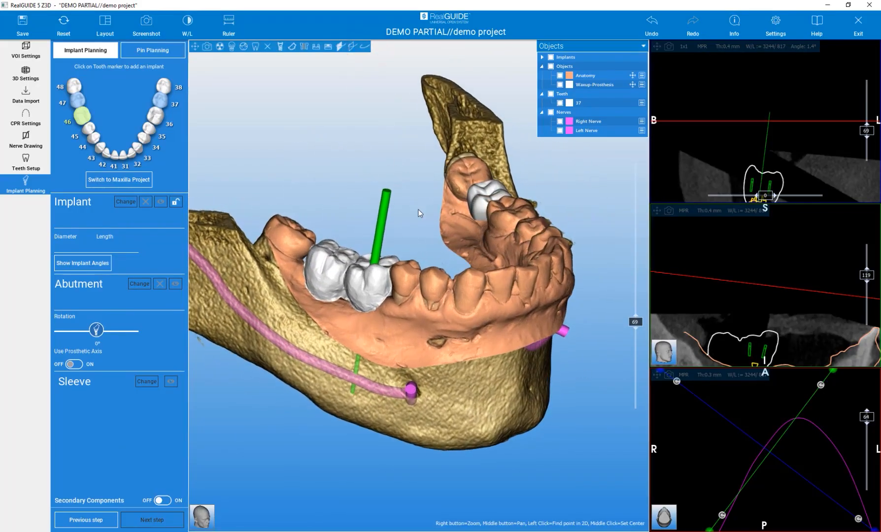
click(84, 117)
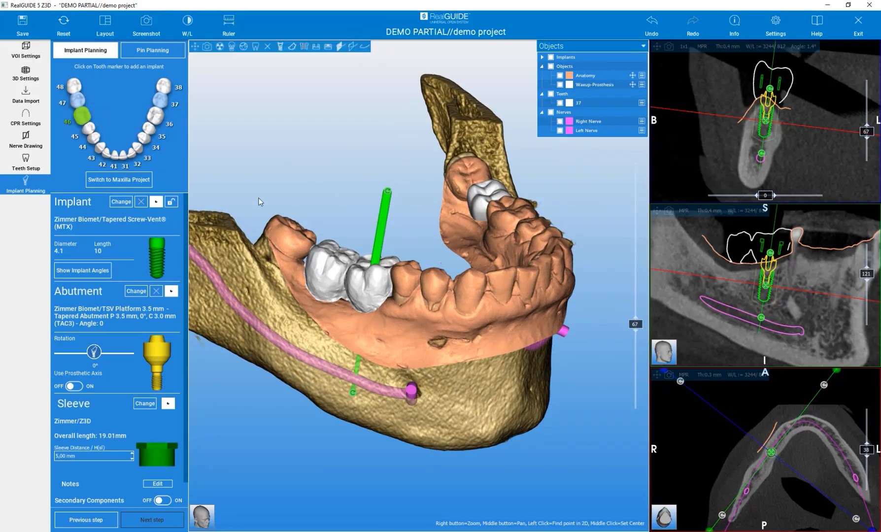
Turn on scout lines and the section plane through implant 46, rotating the jaw to check it.
click(350, 48)
drag(362, 147, 336, 60)
click(339, 46)
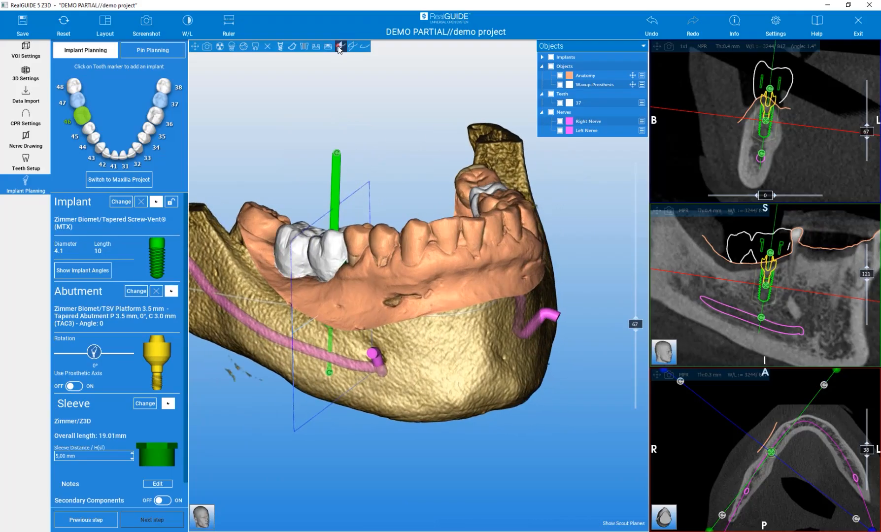
drag(386, 131, 417, 157)
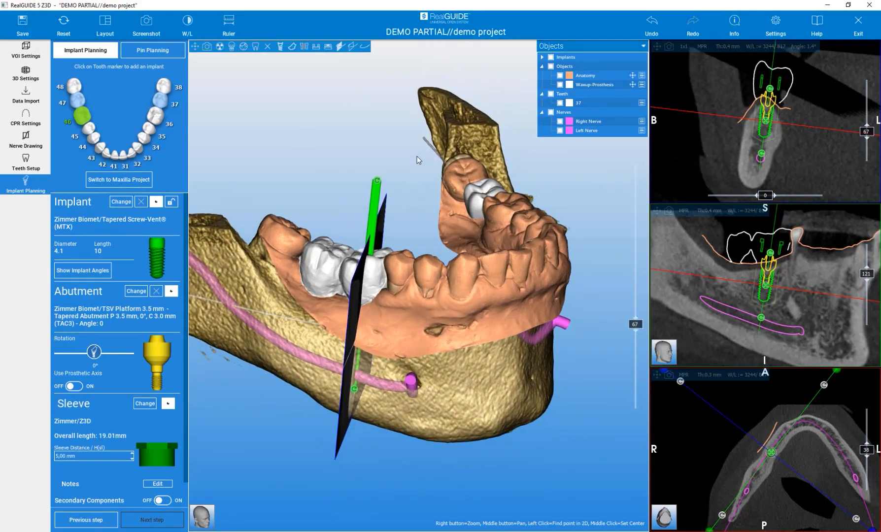
Add a TSV 4.1 x 8 mm implant at tooth 47, tilted and raised away from the nerve.
click(77, 102)
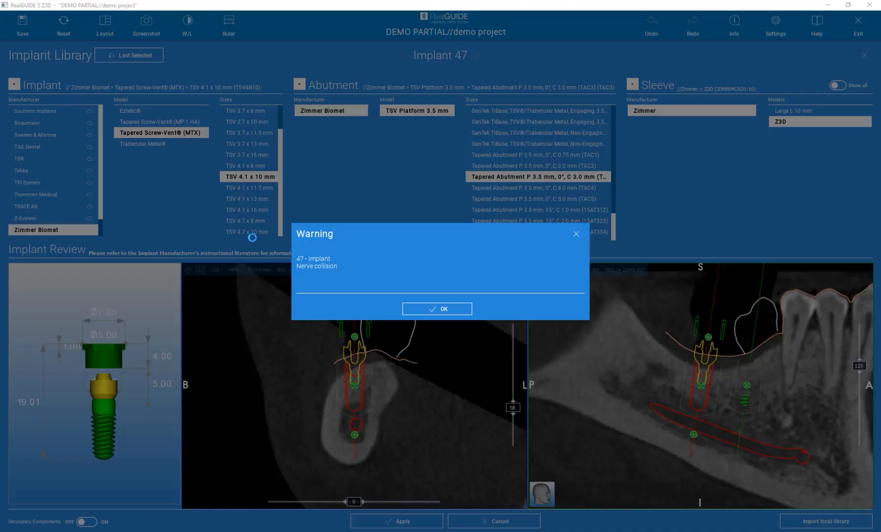
click(440, 310)
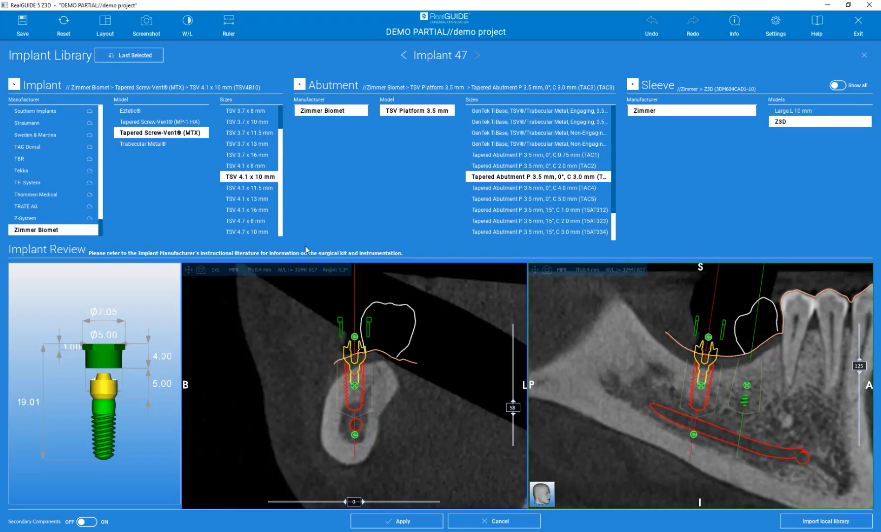
click(250, 168)
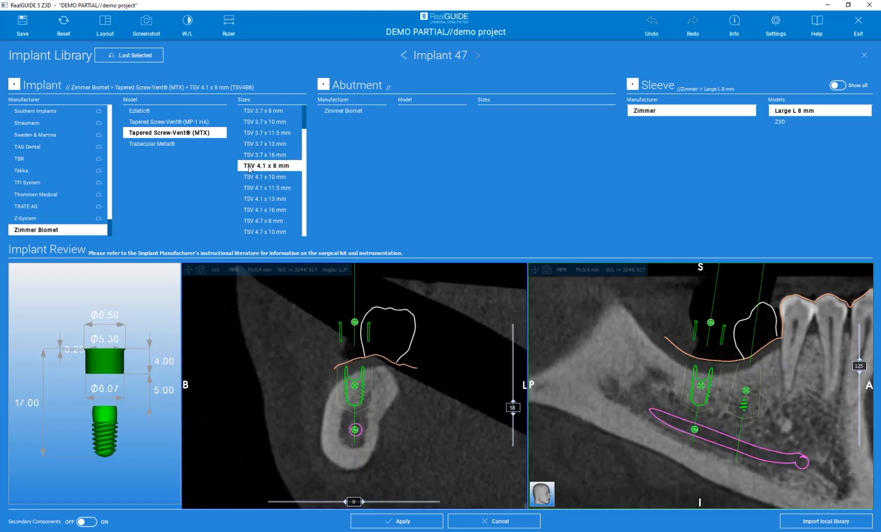
drag(354, 322, 376, 325)
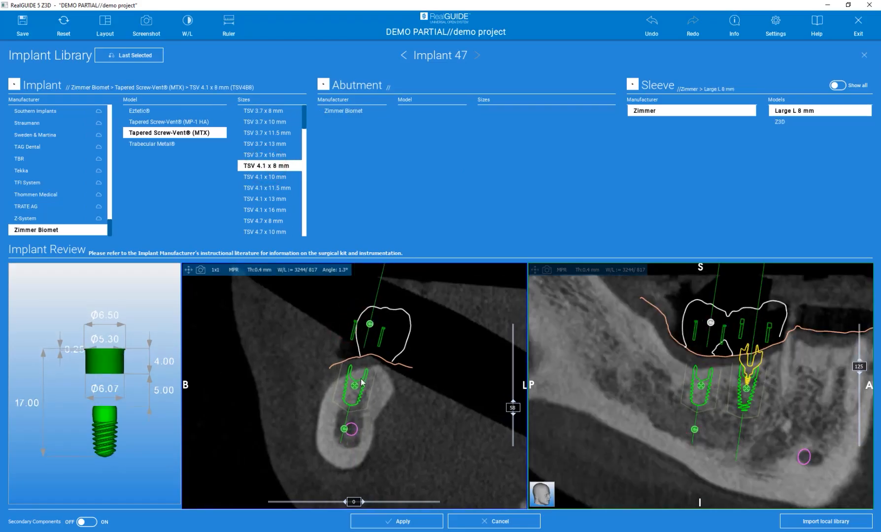
drag(357, 389, 368, 390)
Give implant 47 a Zimmer Biomet TSV 3.5 mm 15° C 2.0 mm abutment and Z3D sleeve.
click(362, 113)
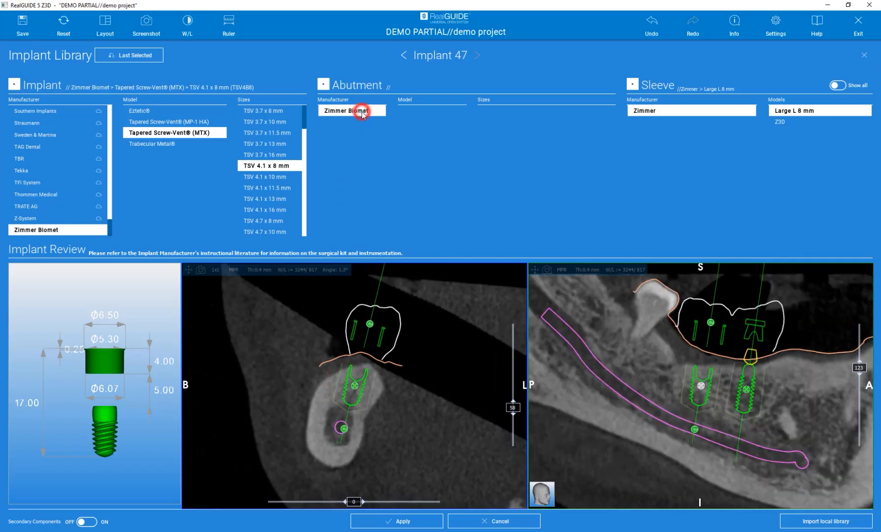
click(414, 115)
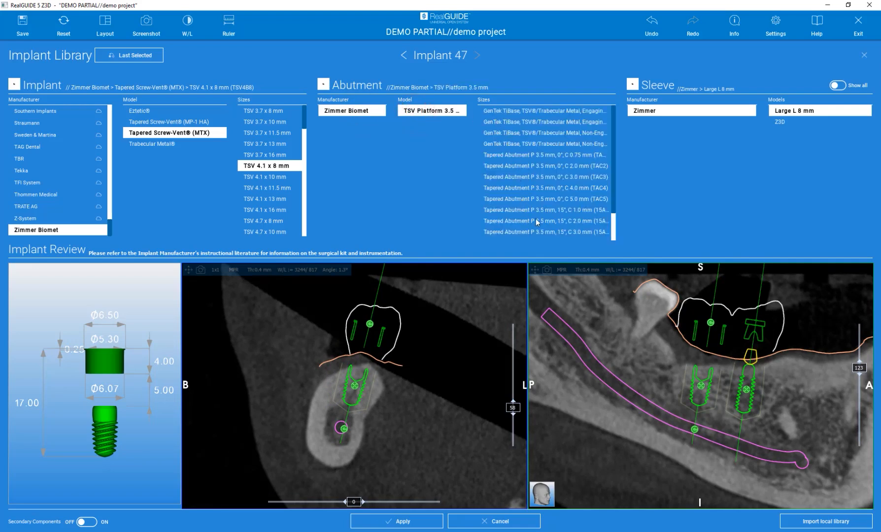
click(537, 221)
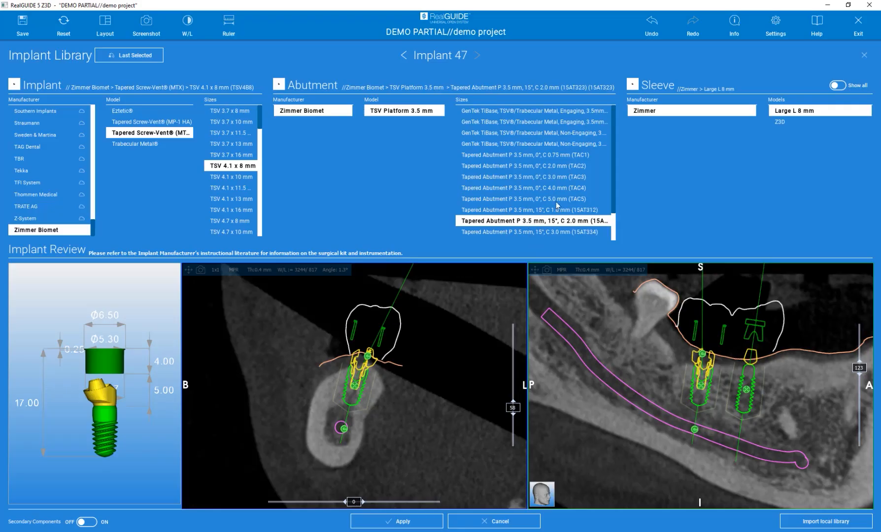
click(782, 122)
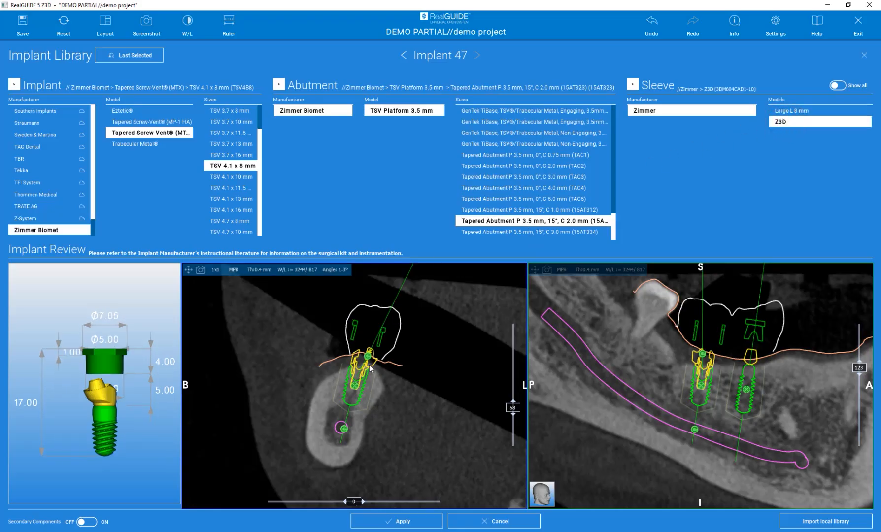
click(412, 521)
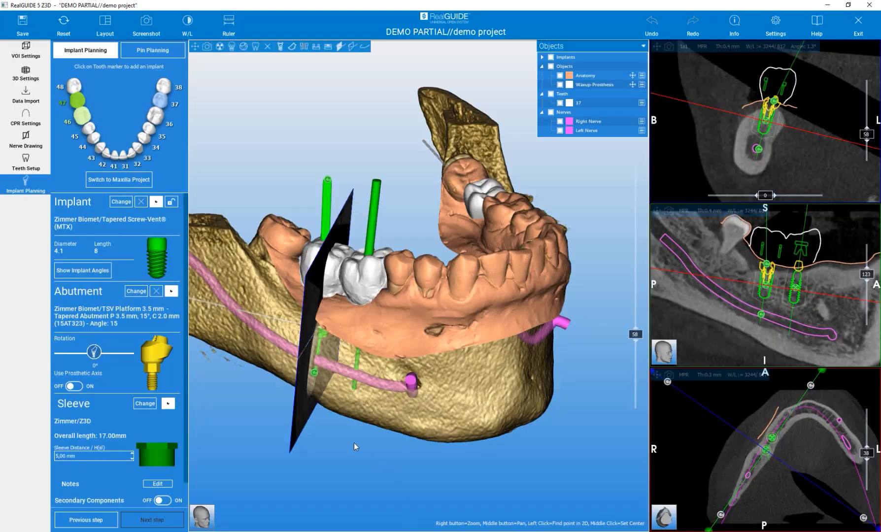
Zoom in on implants 46 and 47 and set the wax-up crowns to 60% transparency.
drag(349, 436, 353, 484)
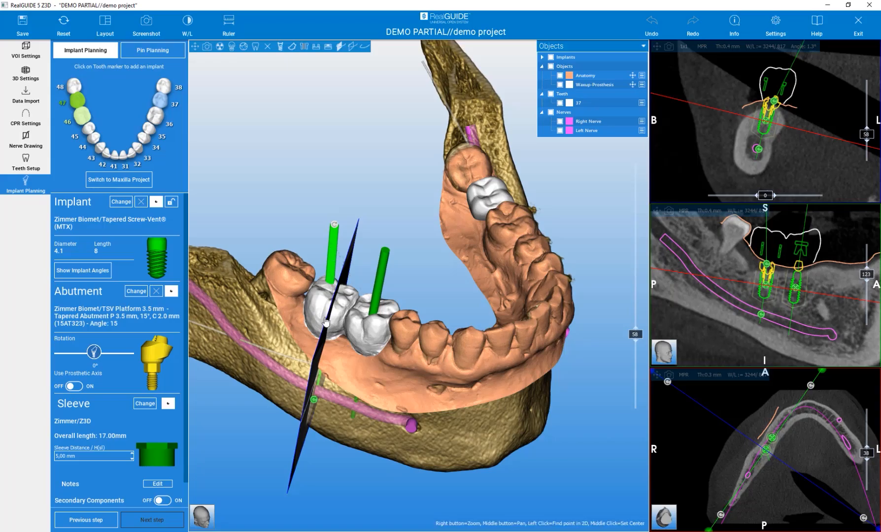
scroll(326, 322, up, 3)
middle_drag(420, 284, 514, 208)
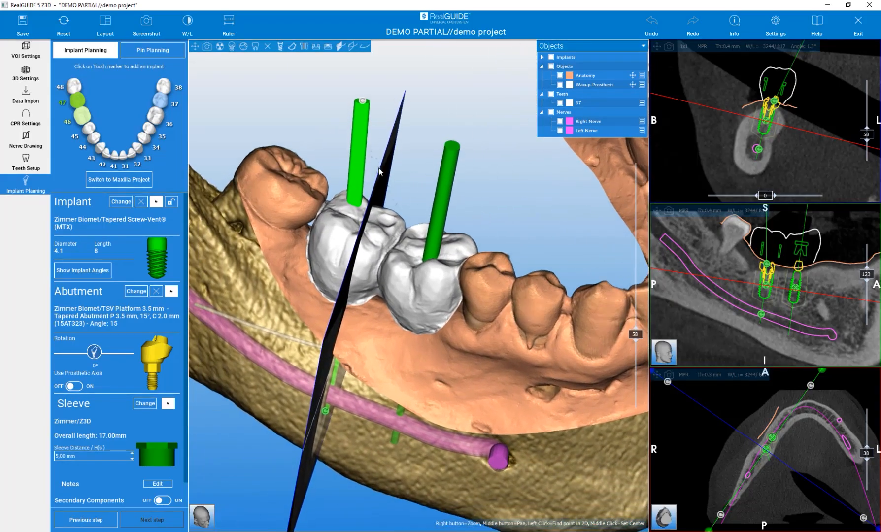
right_click(408, 294)
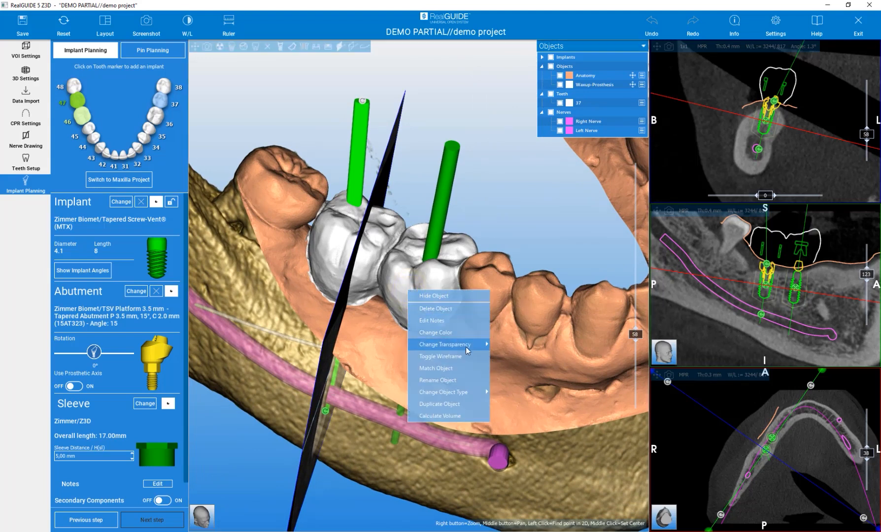
mouse_move(466, 346)
click(506, 355)
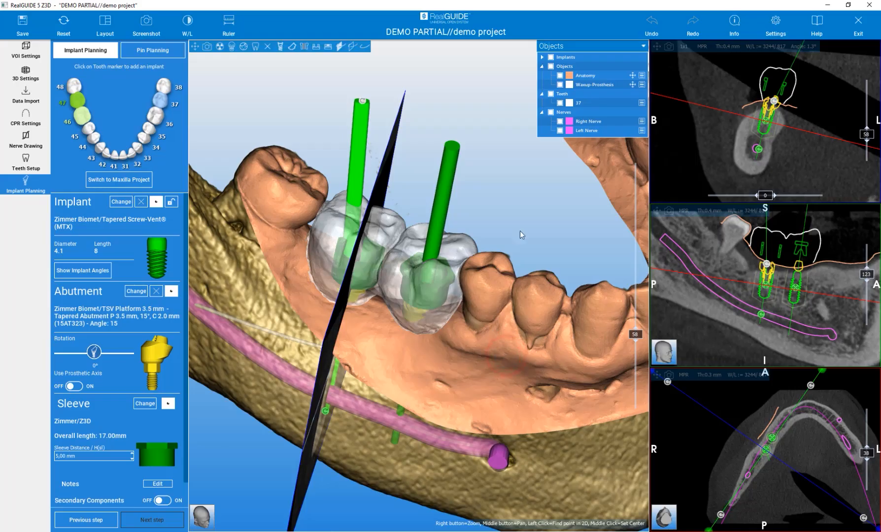
drag(520, 222, 524, 234)
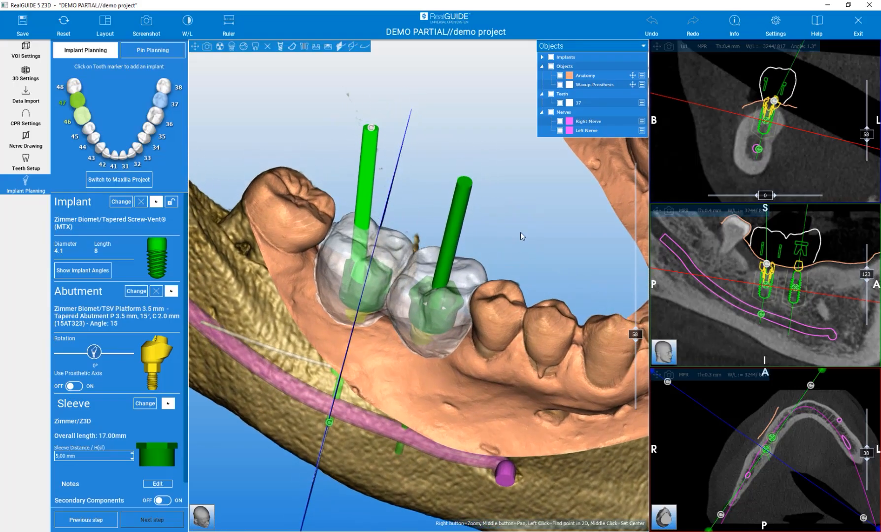
Toggle the scout planes and set implant 47's abutment rotation to 131°.
click(352, 46)
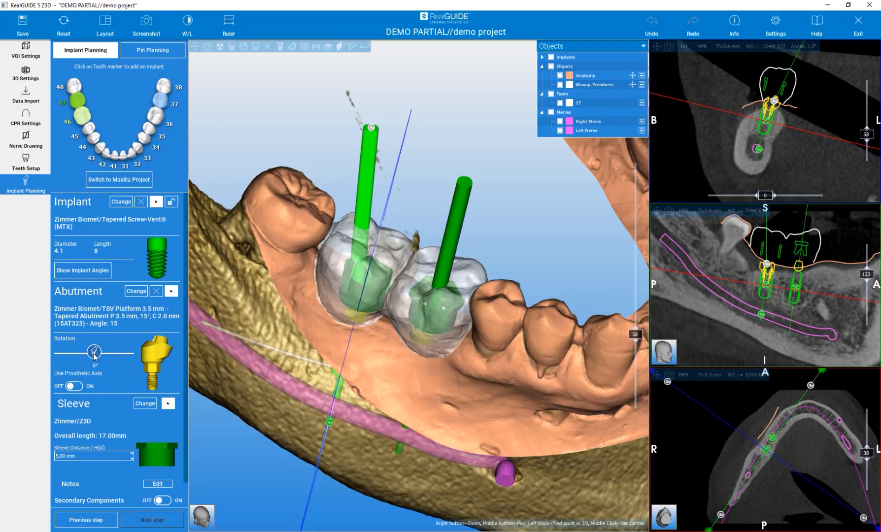
drag(94, 357, 118, 352)
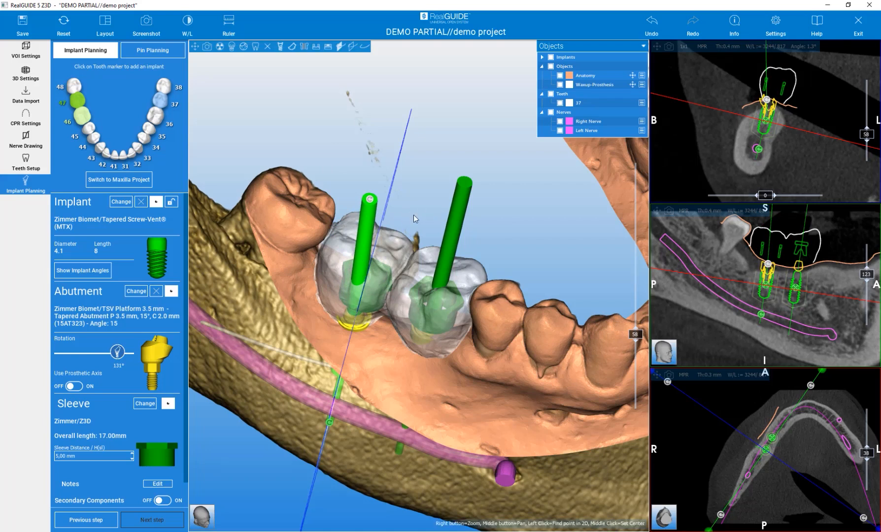
scroll(390, 236, down, 3)
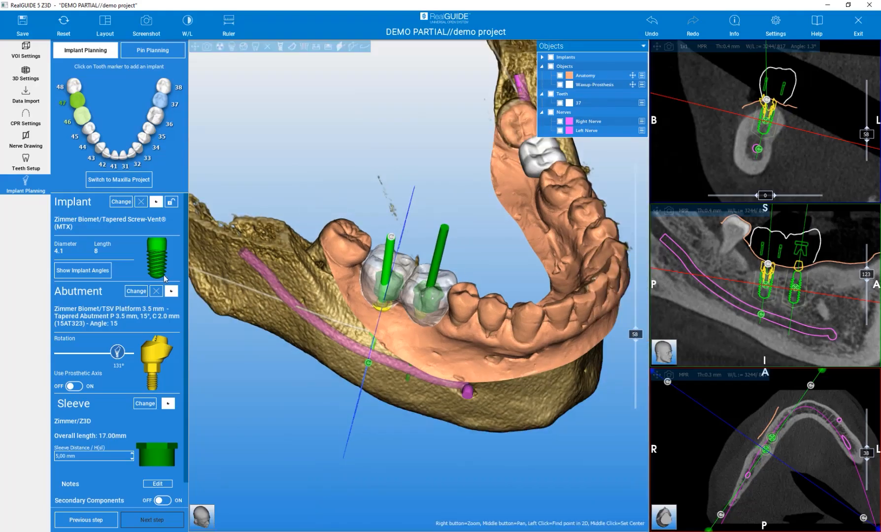
Show implant angles, set implant 46 as master, and make implant 47 parallel at 0.0°.
click(82, 272)
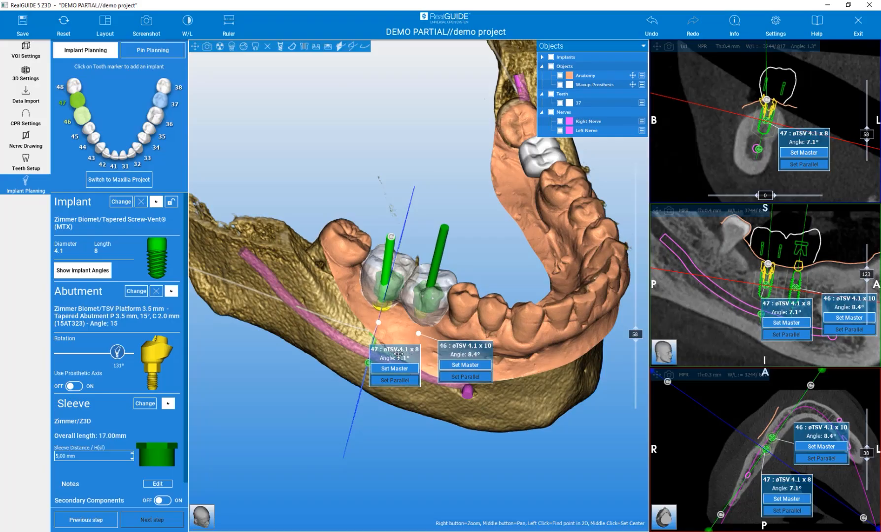
click(465, 365)
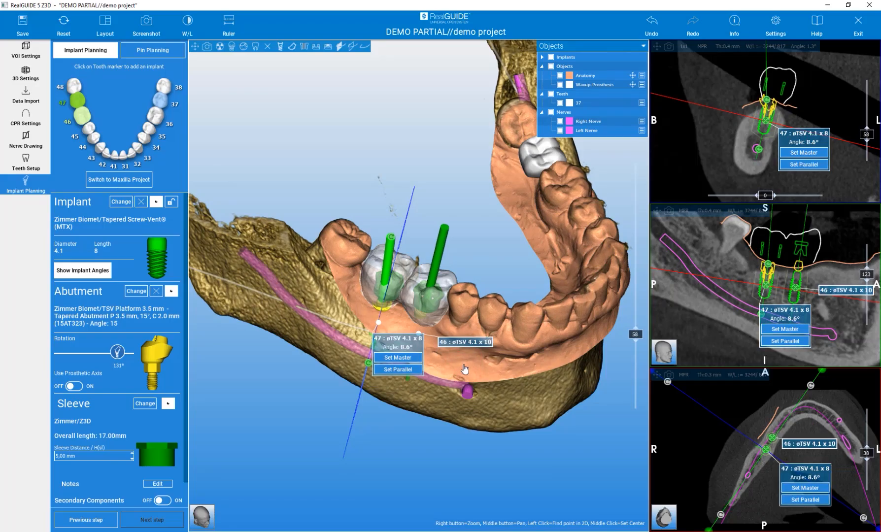
click(397, 370)
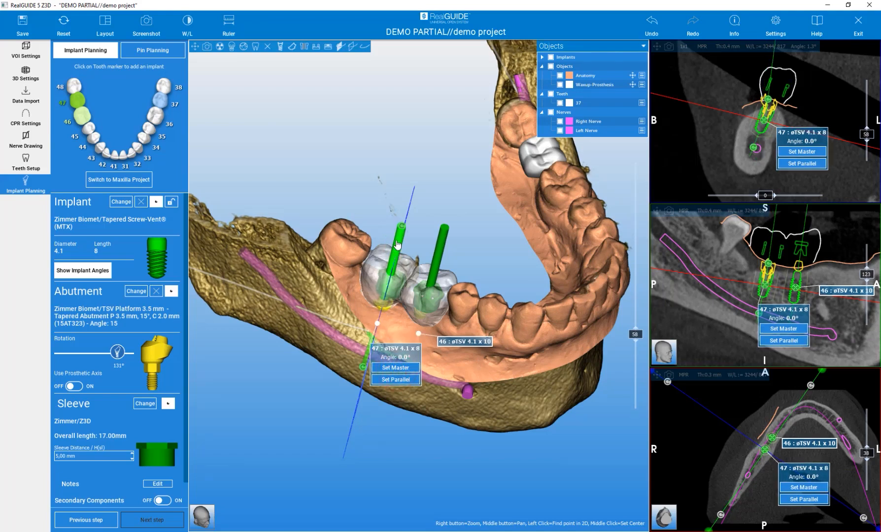
mouse_move(446, 151)
mouse_down()
mouse_move(420, 257)
mouse_move(434, 136)
mouse_up()
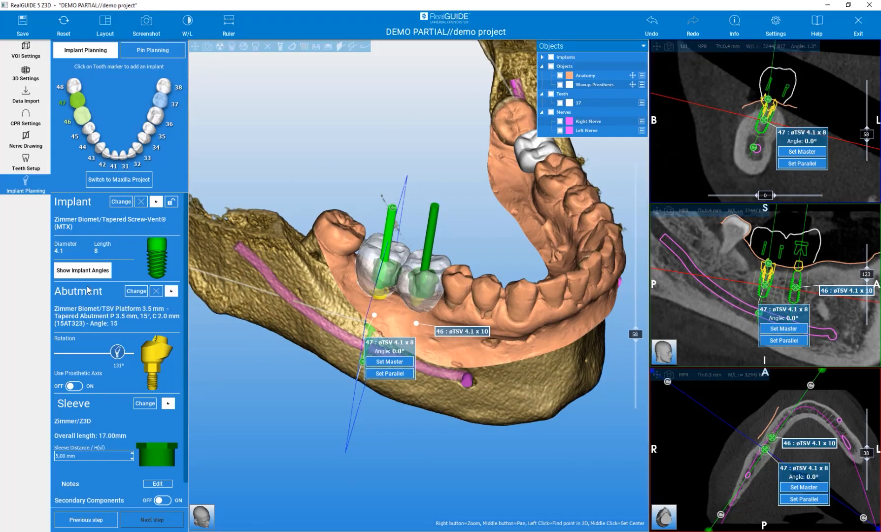
Hide the angle labels and shift implant 47 slightly right in the cross-section view.
click(80, 272)
mouse_move(764, 122)
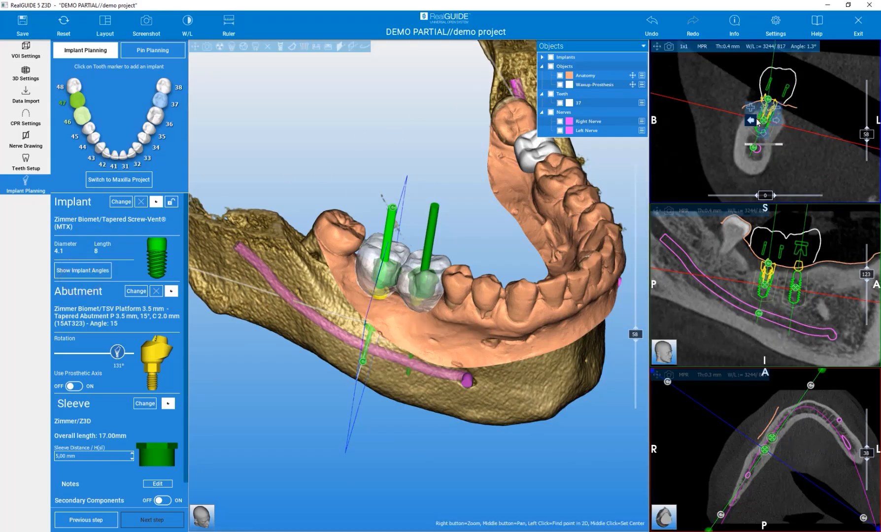
click(763, 122)
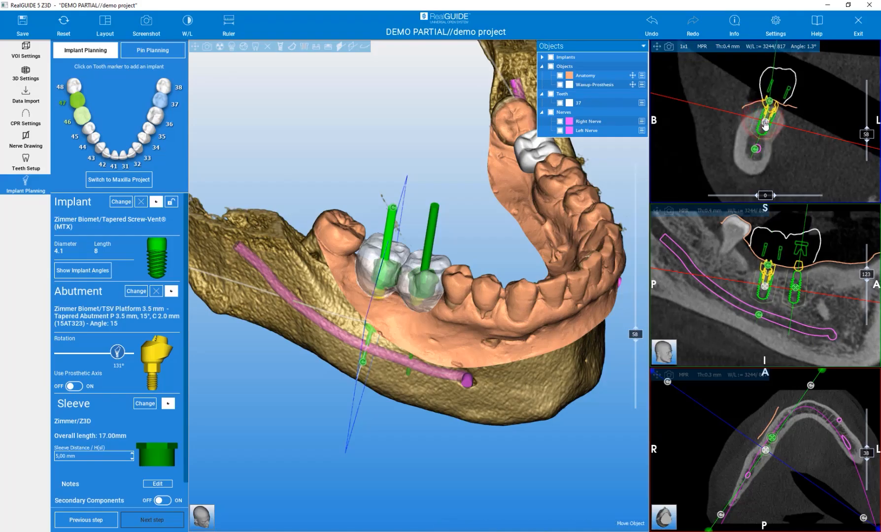
drag(764, 124, 766, 125)
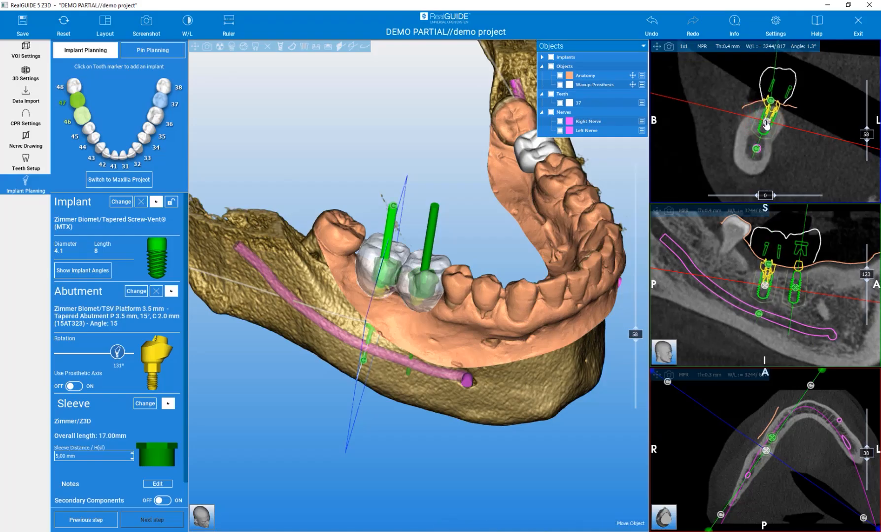
drag(348, 133, 376, 94)
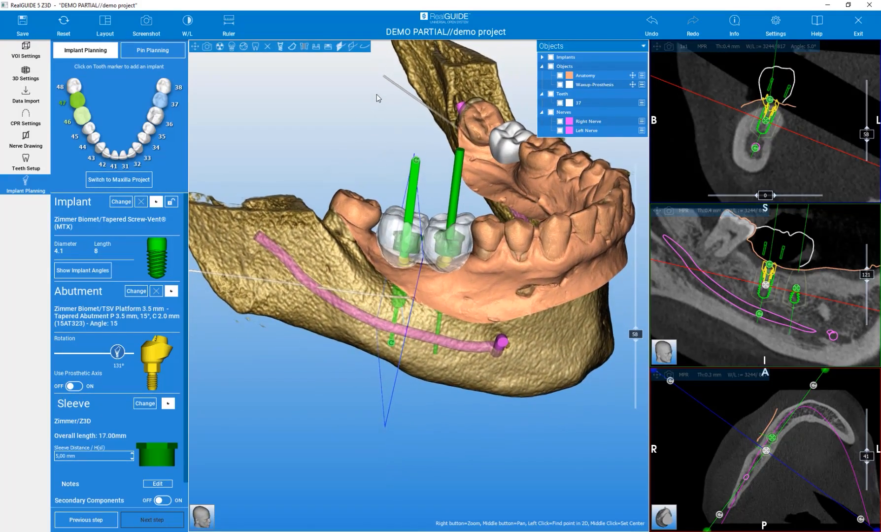
scroll(434, 189, up, 1)
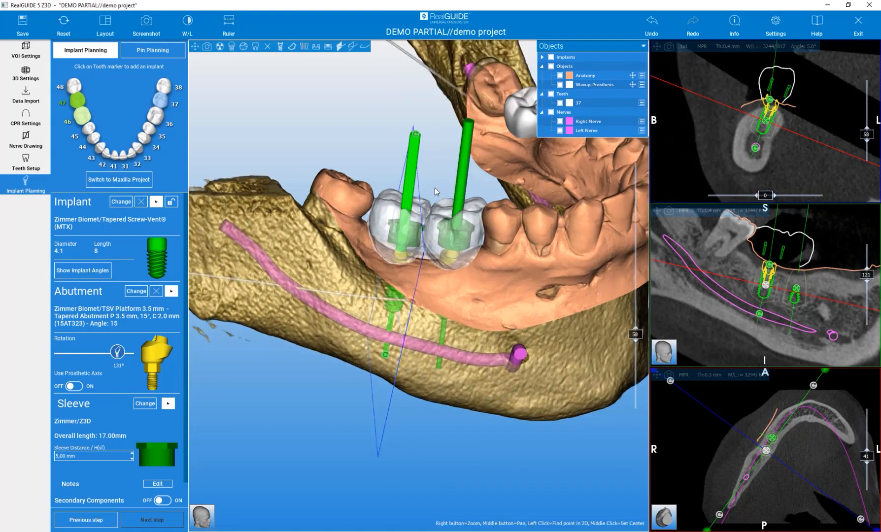
scroll(434, 188, up, 2)
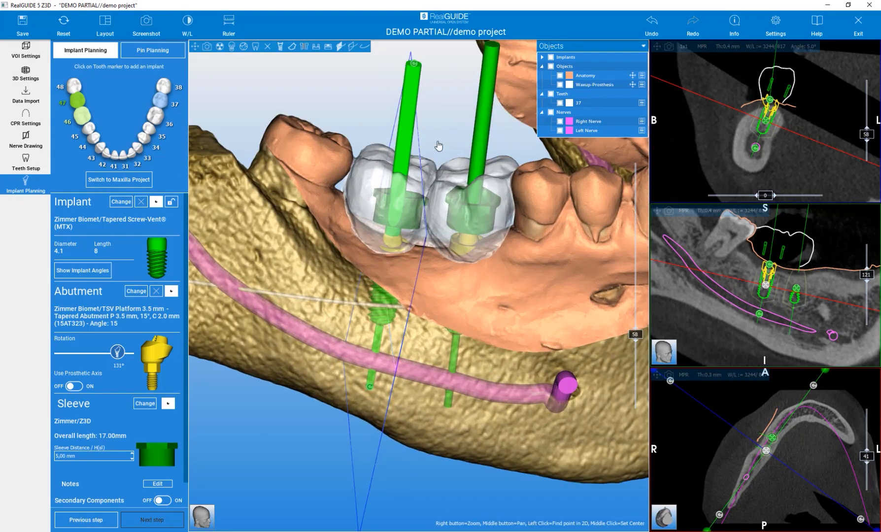
Turn off the wax-up crowns to expose both implants' sleeves and abutments above the gum.
click(328, 47)
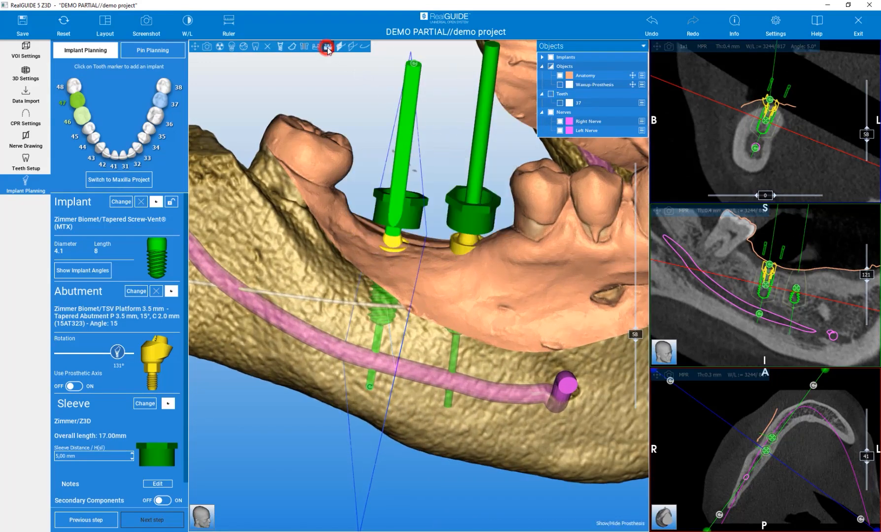
click(327, 48)
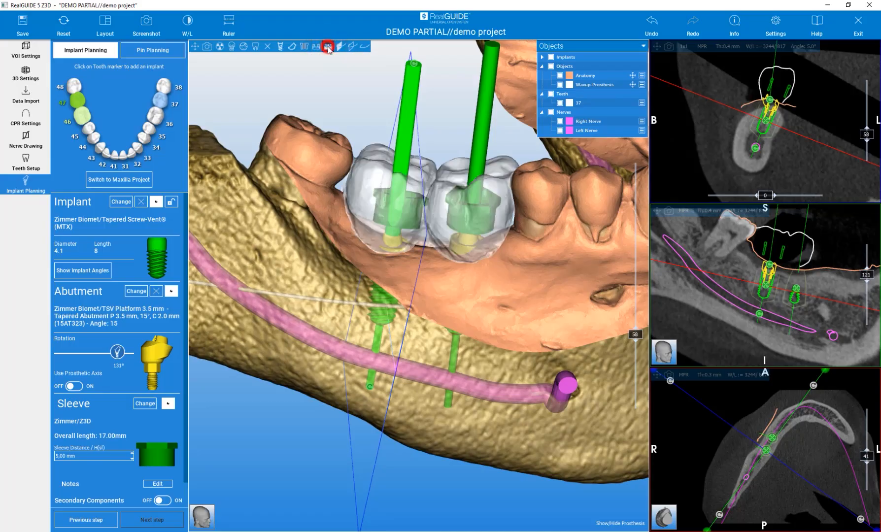
click(328, 47)
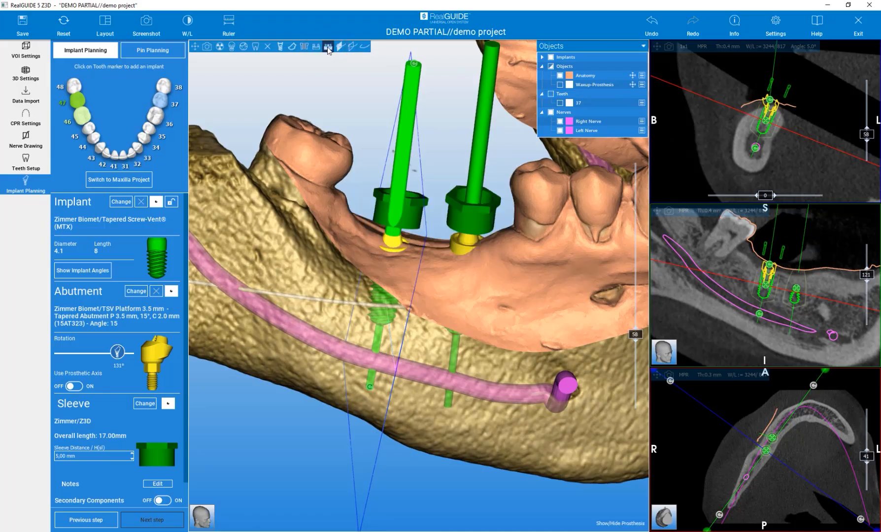
click(328, 47)
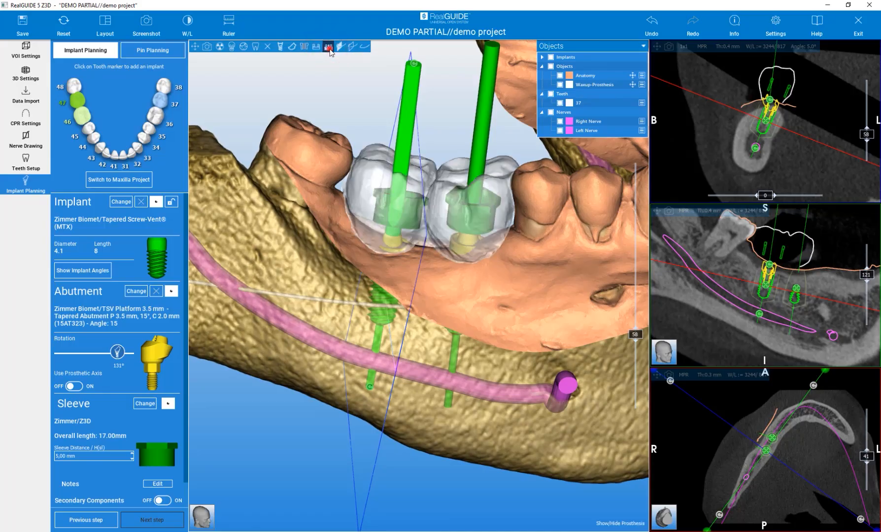
click(329, 50)
click(329, 49)
click(330, 49)
middle_drag(447, 116, 422, 215)
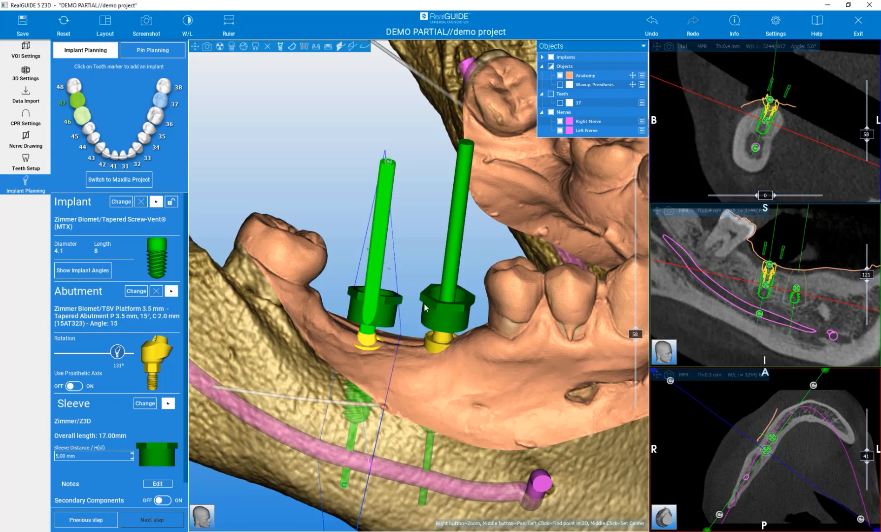
click(464, 199)
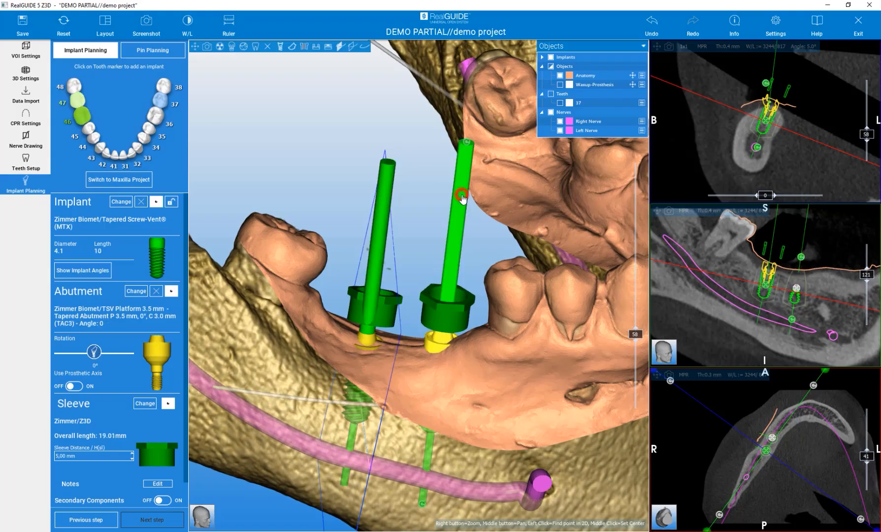
drag(467, 146, 494, 149)
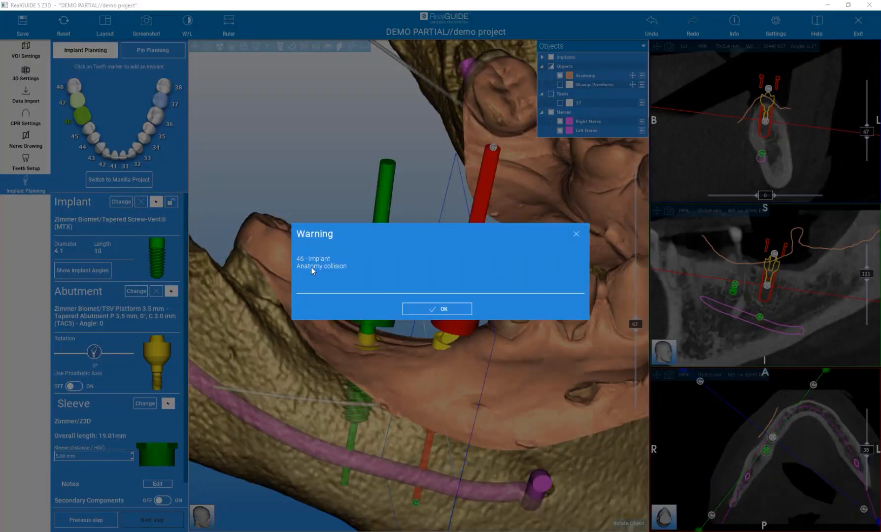
click(421, 308)
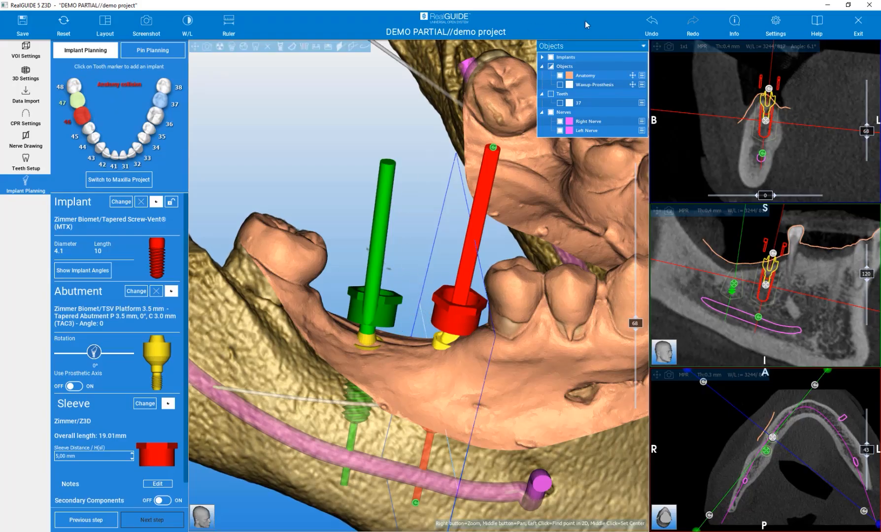
click(650, 22)
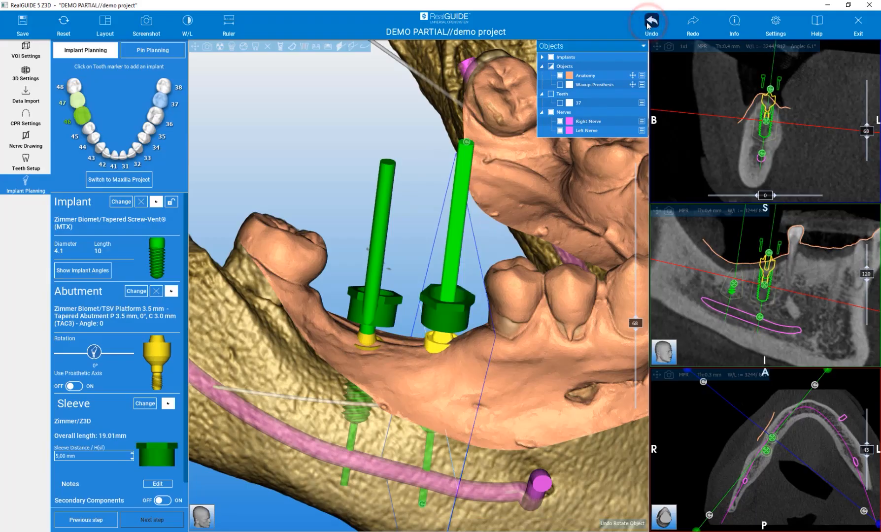
mouse_move(411, 227)
mouse_down()
mouse_move(387, 186)
mouse_move(369, 198)
mouse_move(369, 362)
mouse_move(393, 255)
mouse_move(369, 202)
mouse_move(379, 208)
mouse_up()
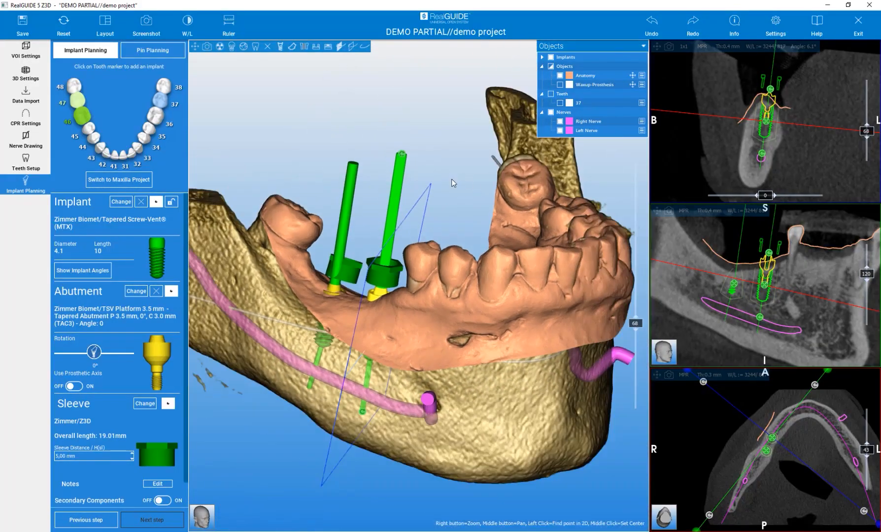